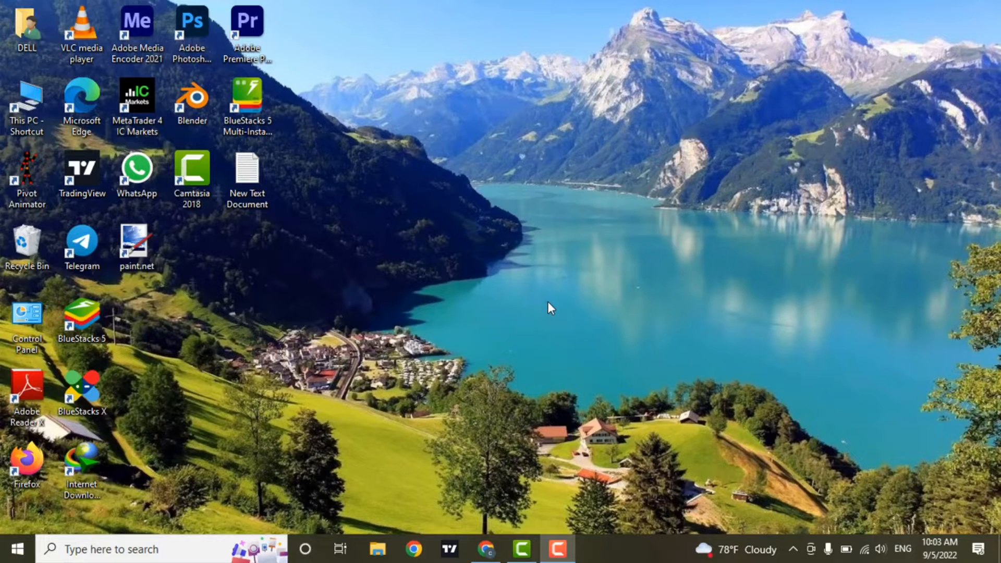
Step: In Chrome, search for Canva and open the Canva for Windows download page
{"action": "left_click", "coordinate": [493, 551]}
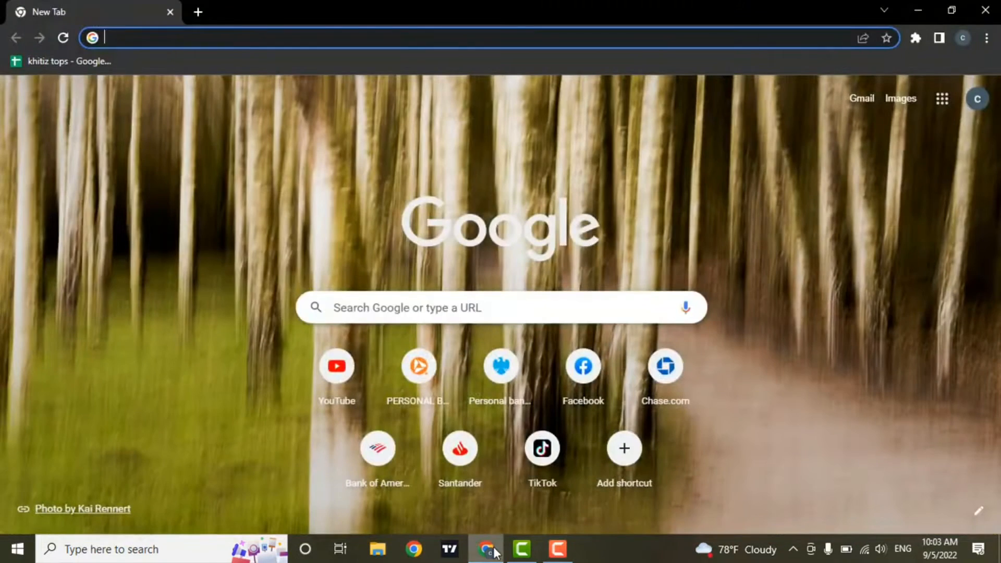
{"action": "left_click", "coordinate": [199, 40]}
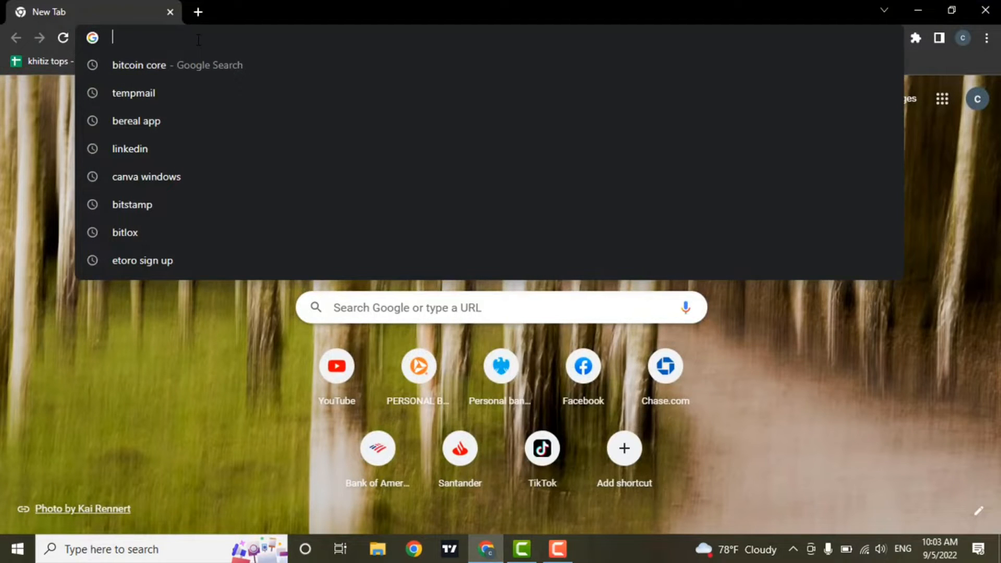
{"action": "type", "text": "canva windows"}
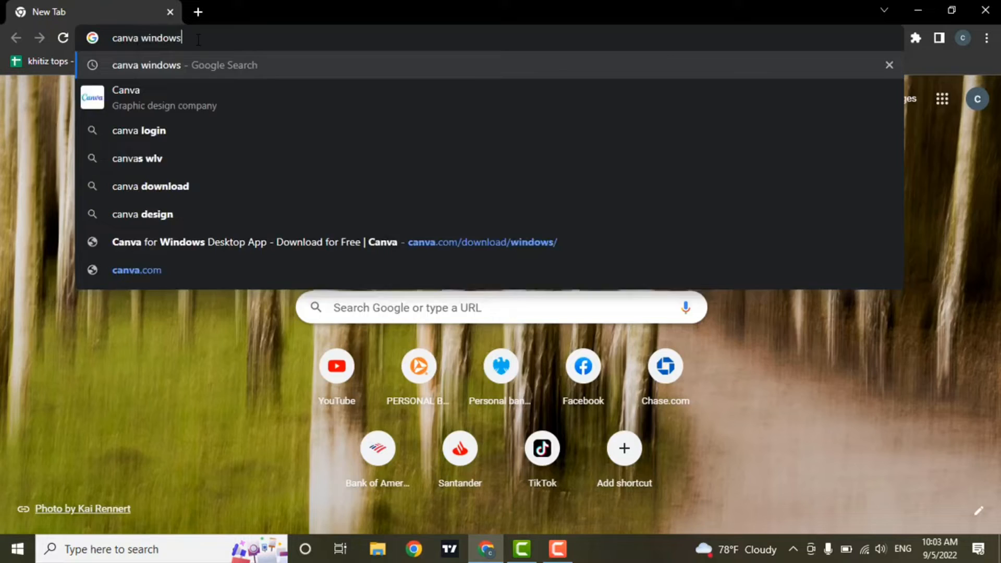
{"action": "key", "text": "Return"}
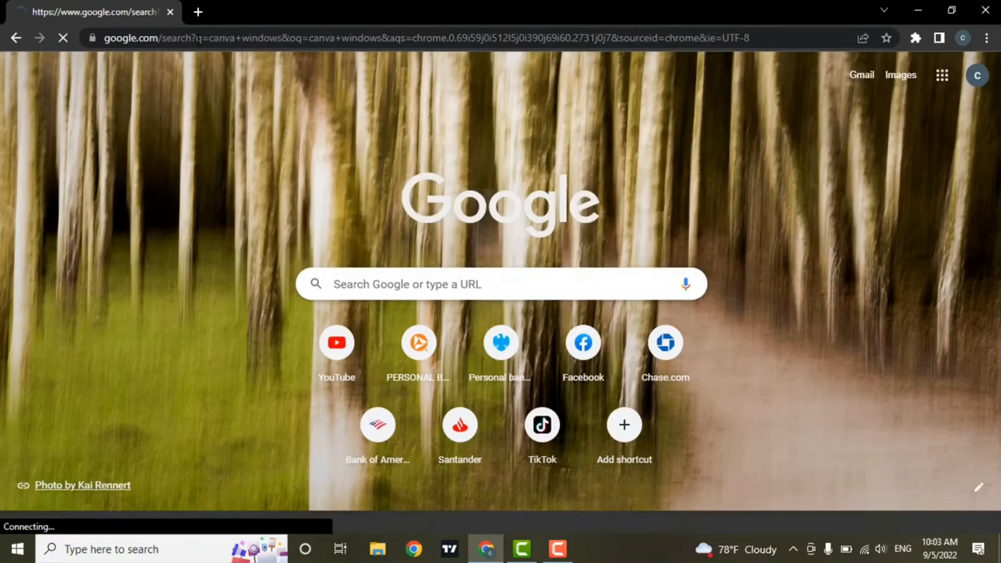
{"action": "left_click", "coordinate": [344, 215]}
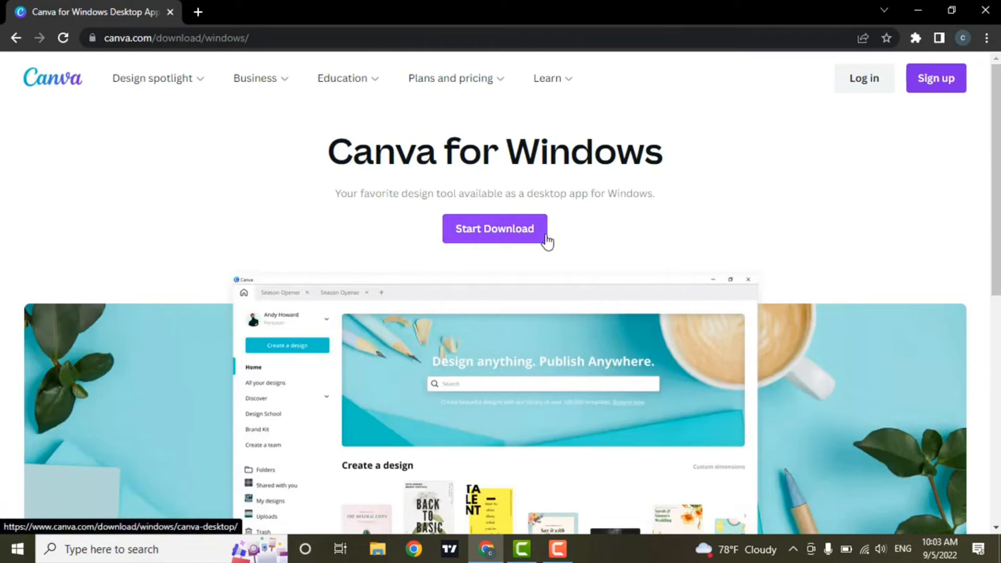
Step: Download the Canva Setup 1.50.0.exe installer and run it
{"action": "left_click", "coordinate": [516, 234]}
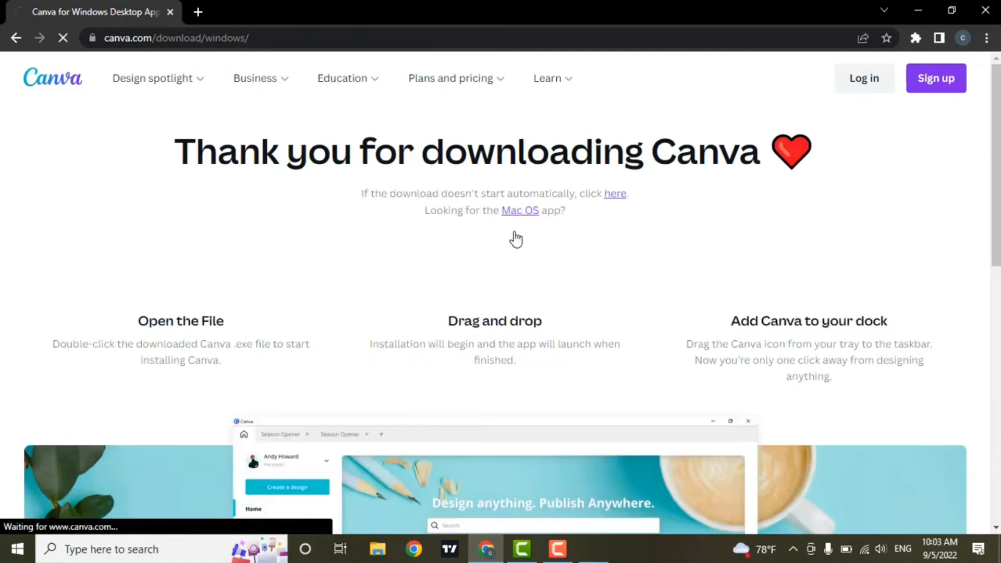
{"action": "left_click", "coordinate": [528, 339]}
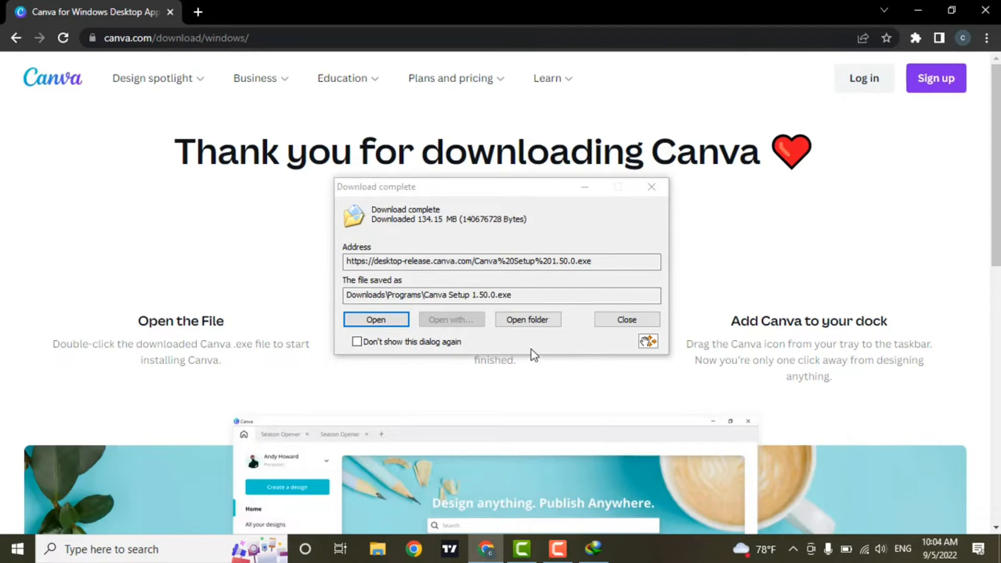
{"action": "left_click", "coordinate": [399, 323]}
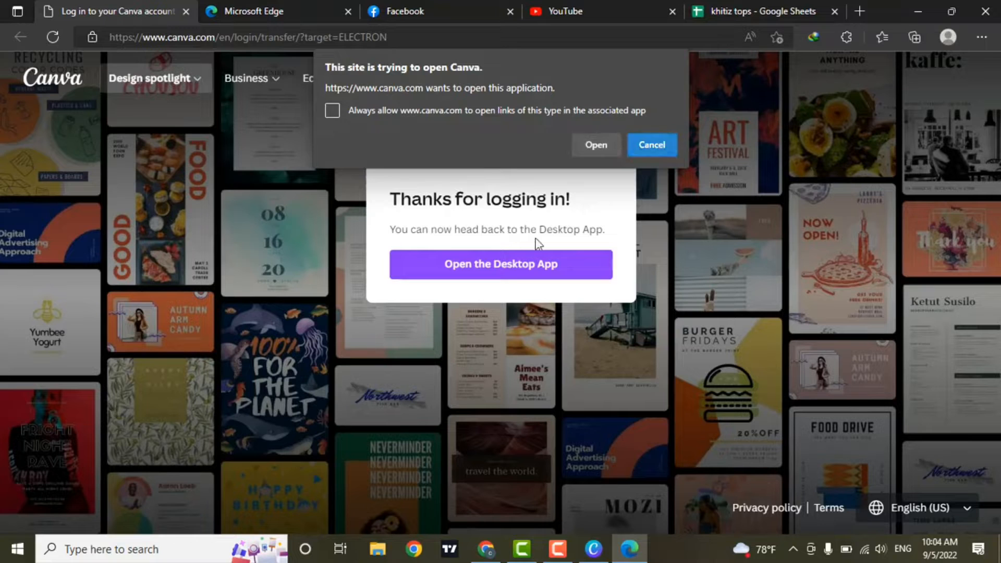
Step: Allow the 'Thanks for logging in!' page to open the Canva desktop app
{"action": "left_click", "coordinate": [481, 269]}
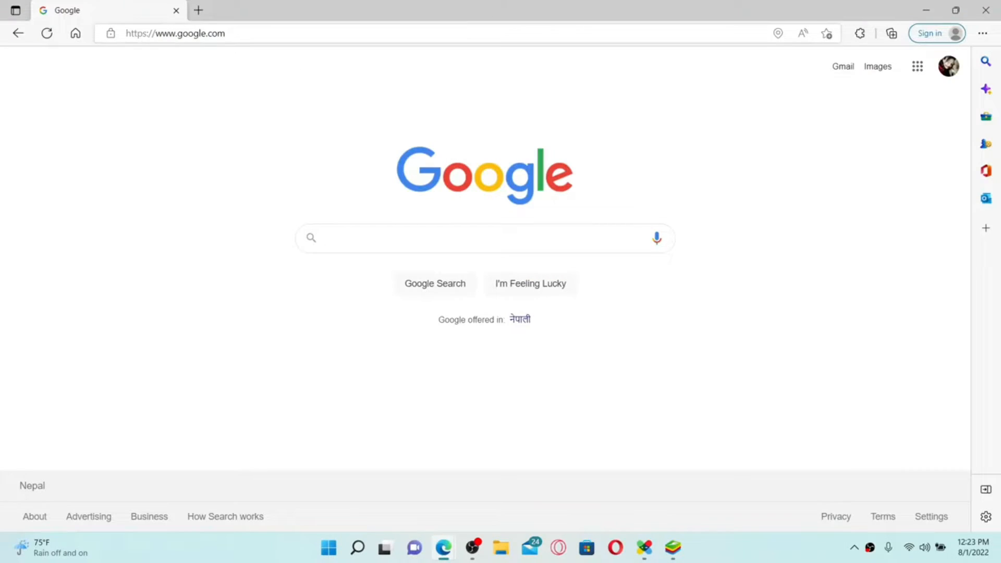
{"action": "left_click", "coordinate": [245, 33]}
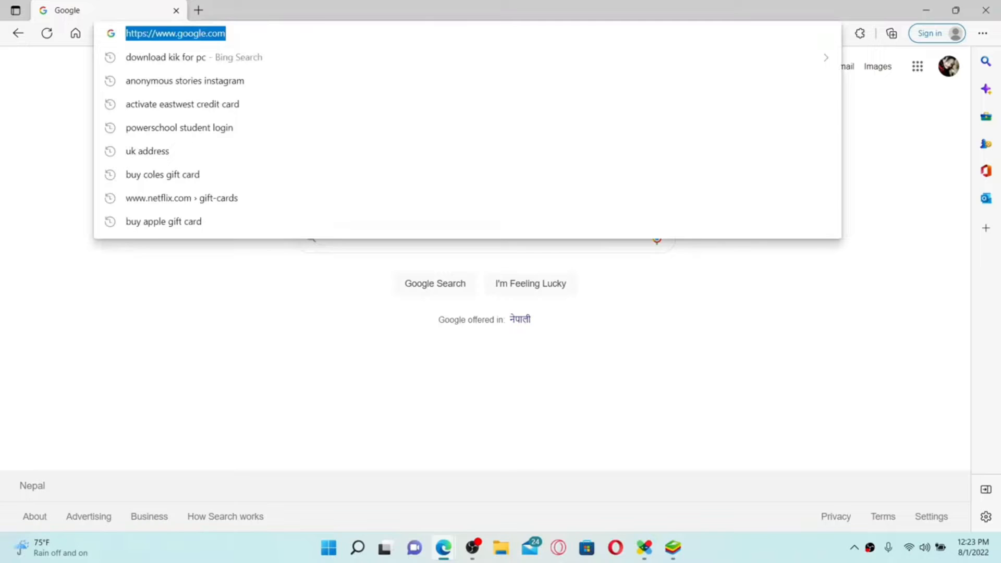
{"action": "type", "text": "www."}
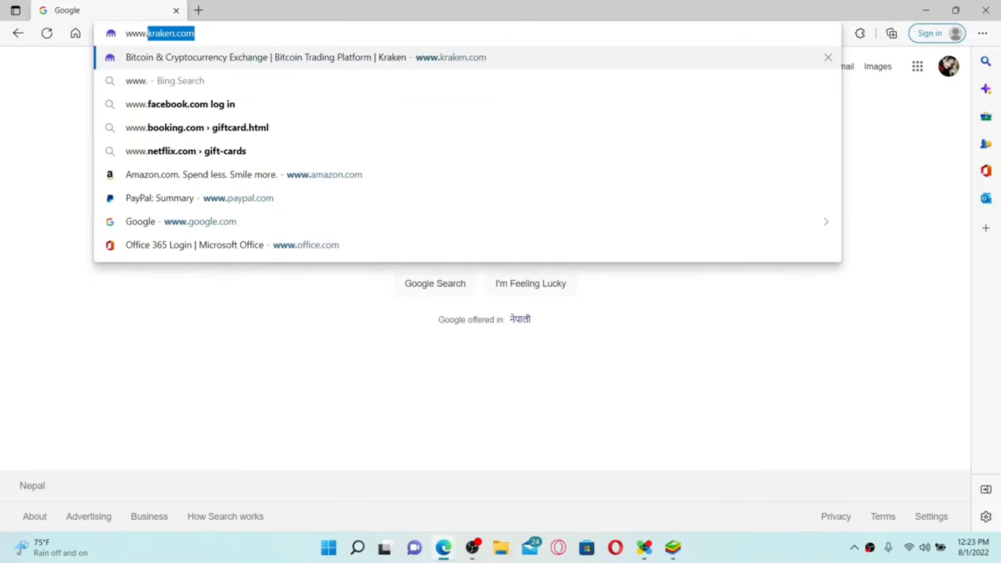
{"action": "type", "text": "canva.com"}
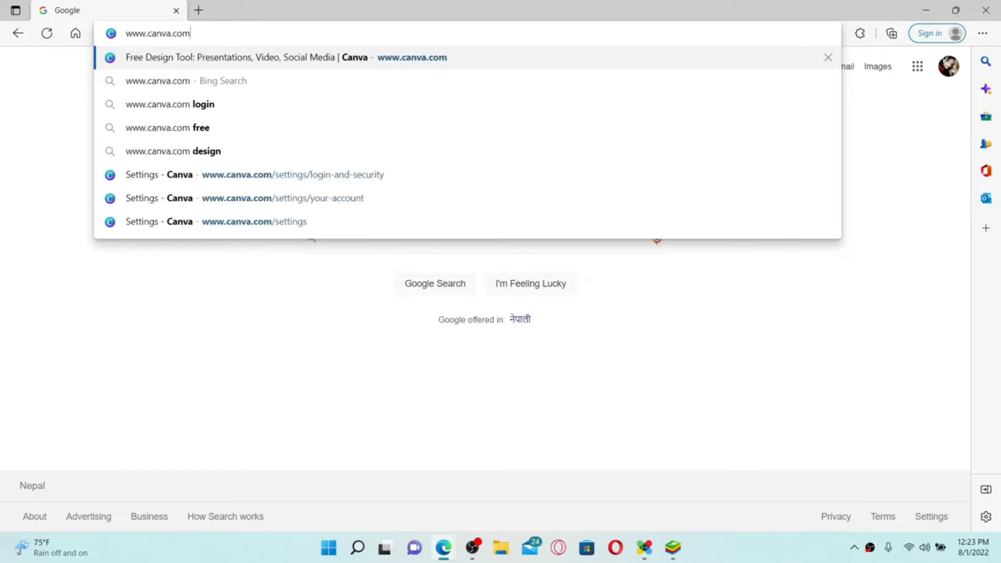
{"action": "key", "text": "Return"}
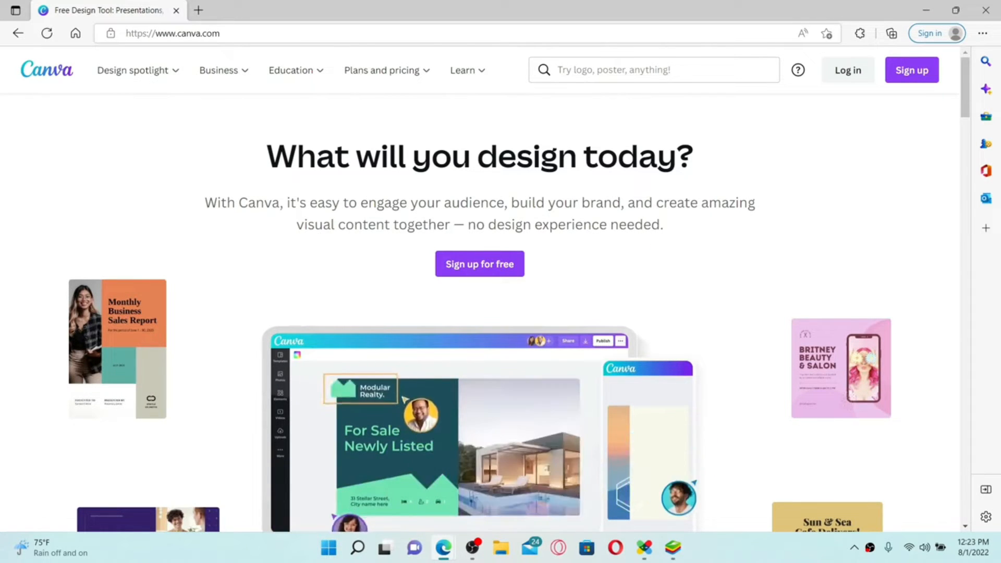
{"action": "left_click", "coordinate": [914, 73]}
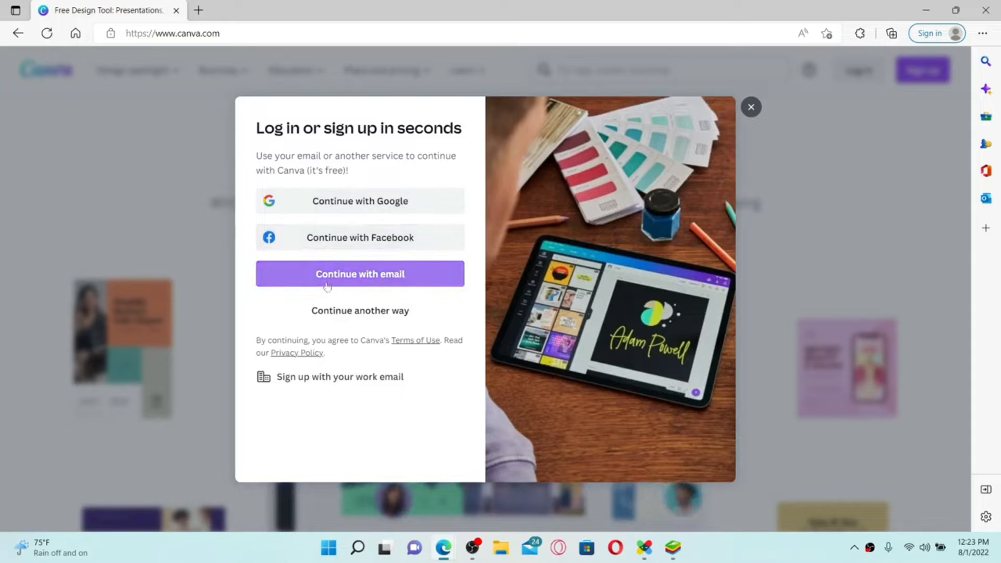
Step: Choose to sign up with email and submit the email address
{"action": "left_click", "coordinate": [375, 280]}
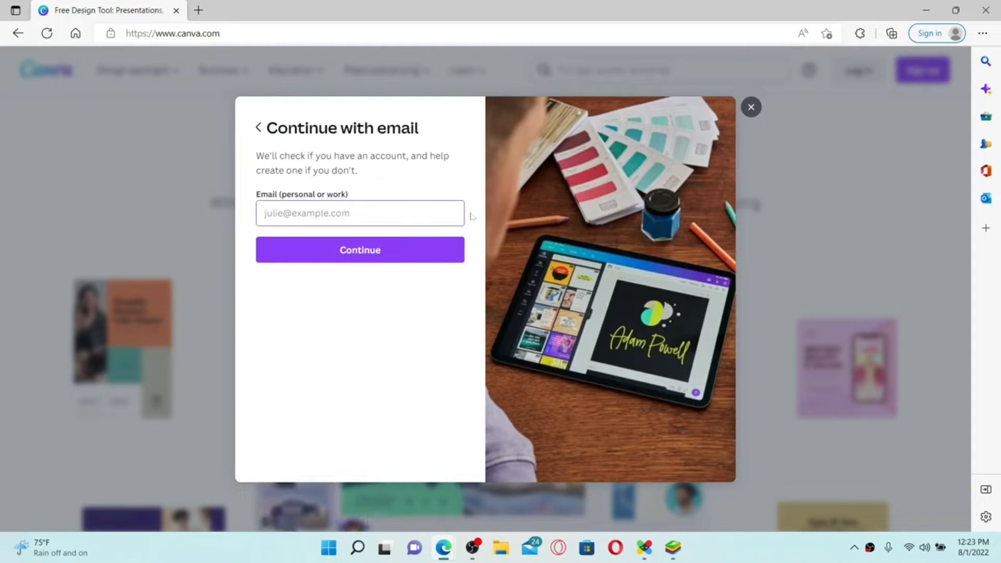
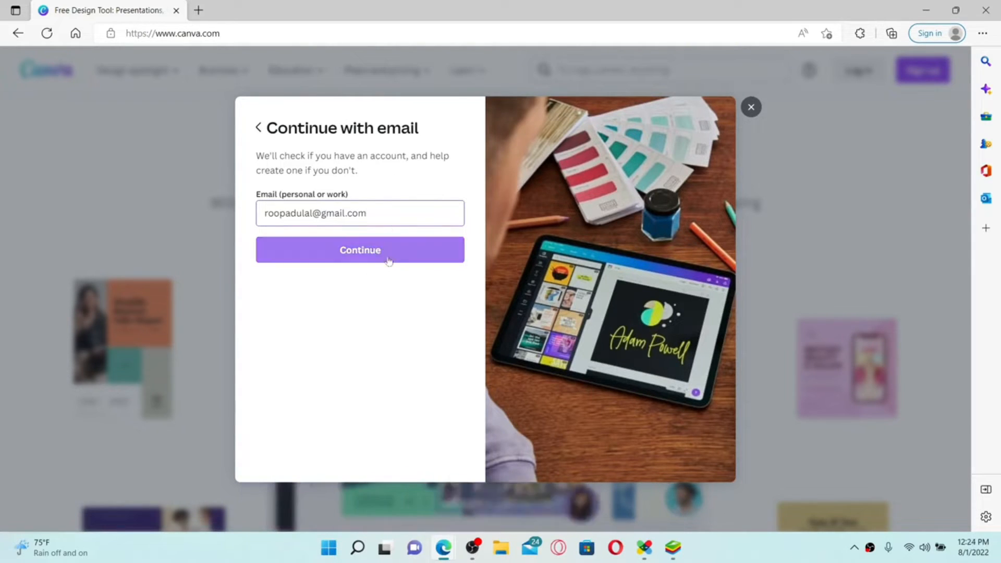
{"action": "left_click", "coordinate": [385, 259]}
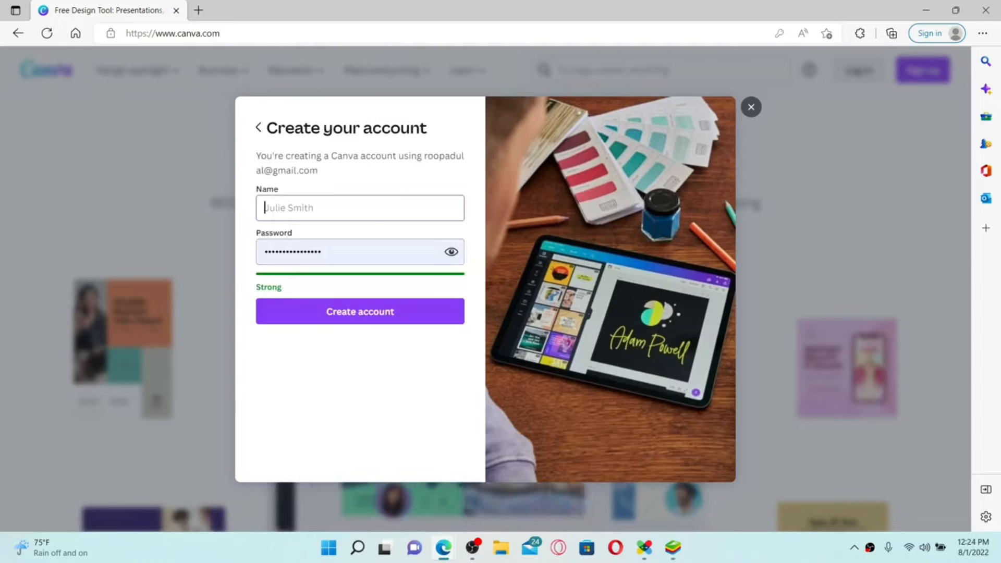
{"action": "key", "text": "Return"}
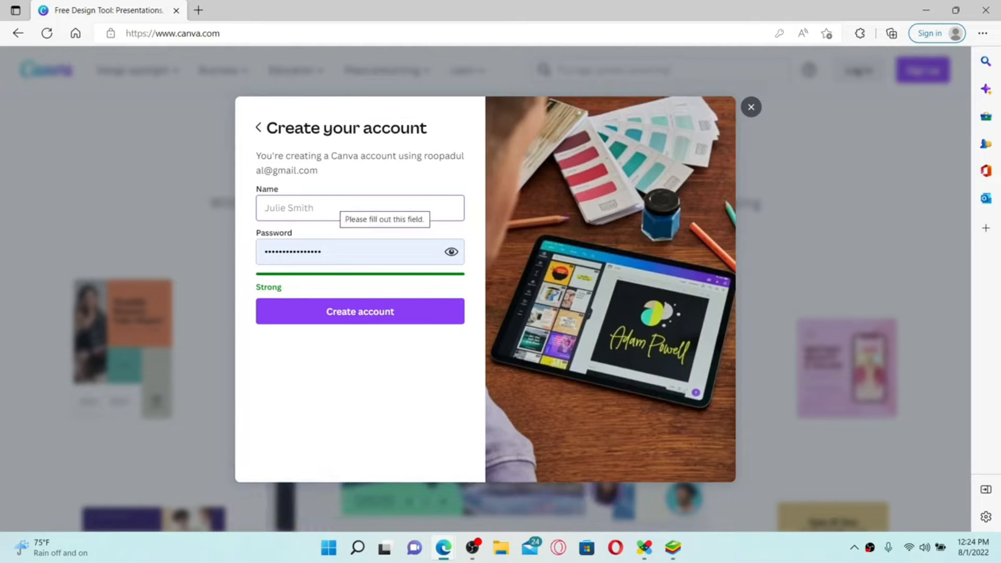
Step: Enter the account holder's name and a password, then create the account
{"action": "left_click", "coordinate": [298, 258]}
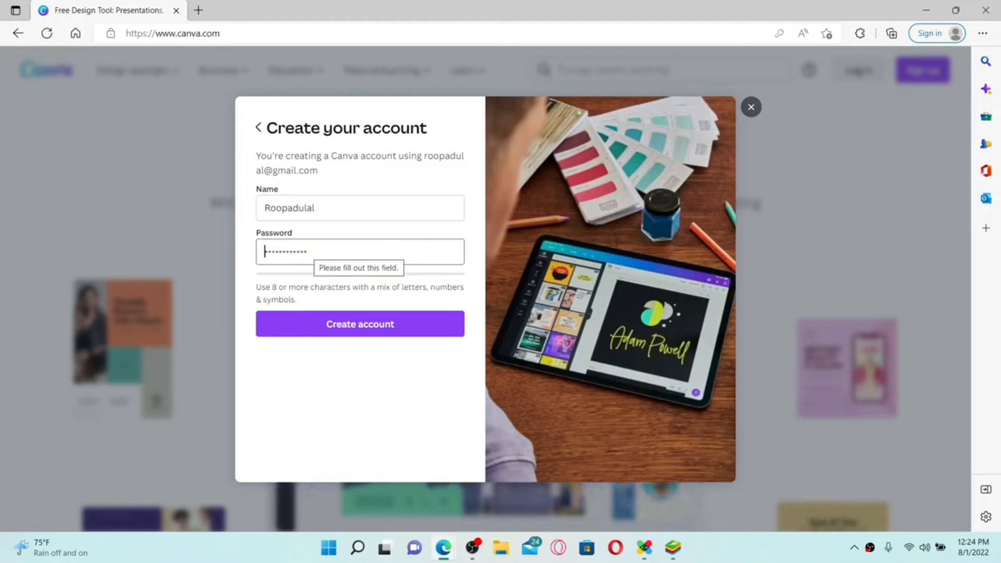
{"action": "type", "text": "••••••••••"}
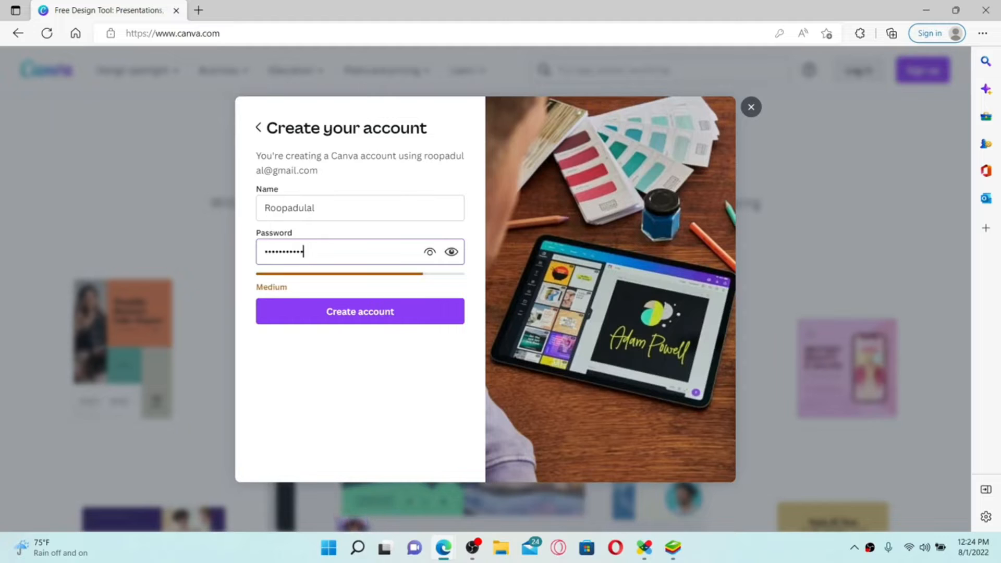
{"action": "type", "text": "••••••"}
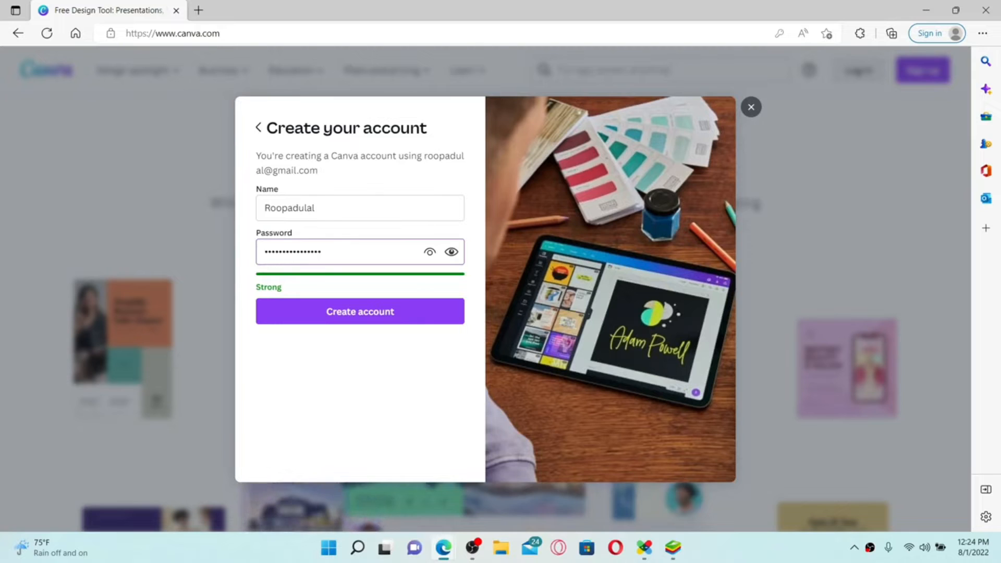
{"action": "left_click", "coordinate": [451, 259]}
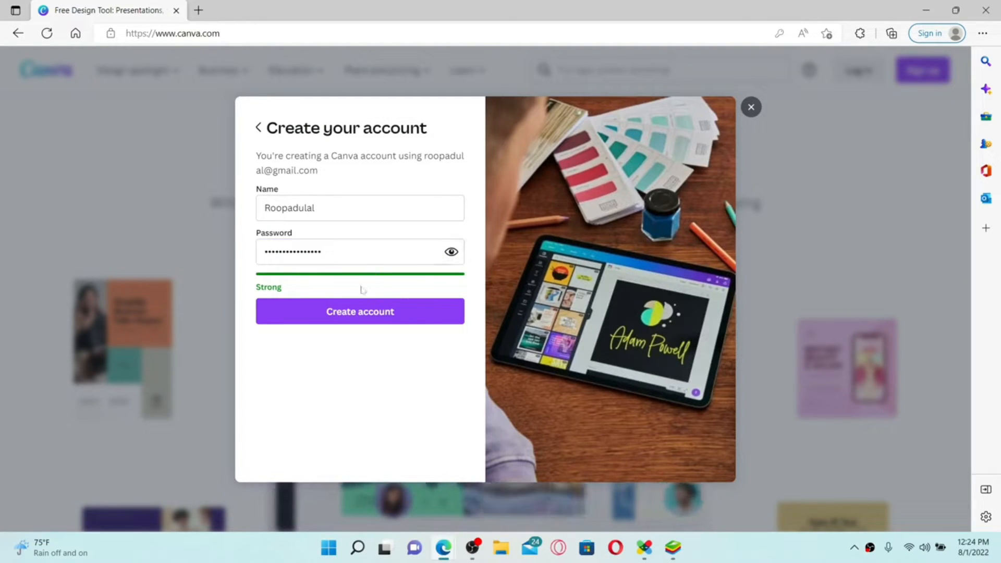
{"action": "left_click", "coordinate": [371, 321]}
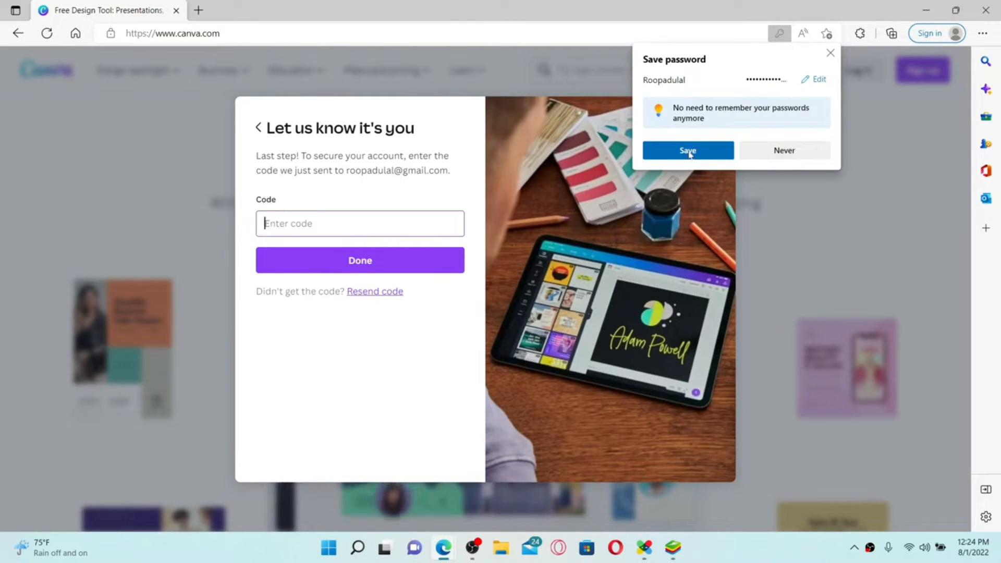
Step: Decline saving the password, select the email address the code went to, and open a new tab
{"action": "left_click", "coordinate": [787, 152]}
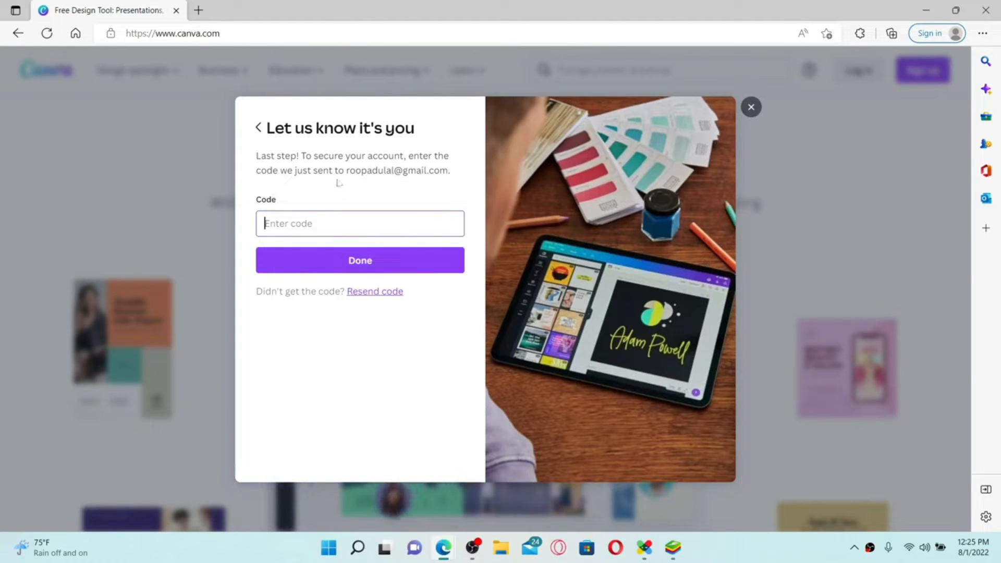
{"action": "left_click_drag", "start_coordinate": [344, 171], "coordinate": [449, 171]}
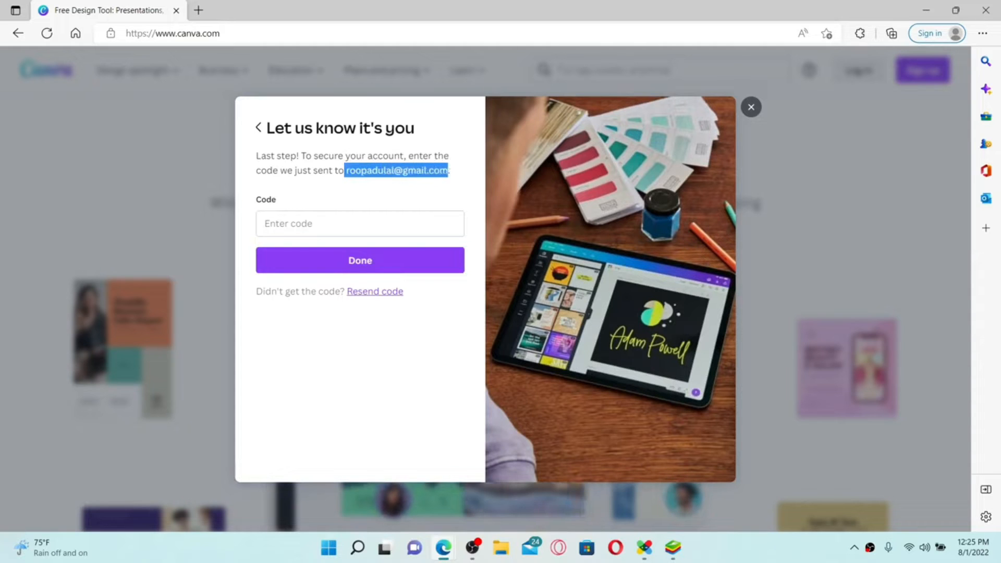
{"action": "key", "text": "ctrl+t"}
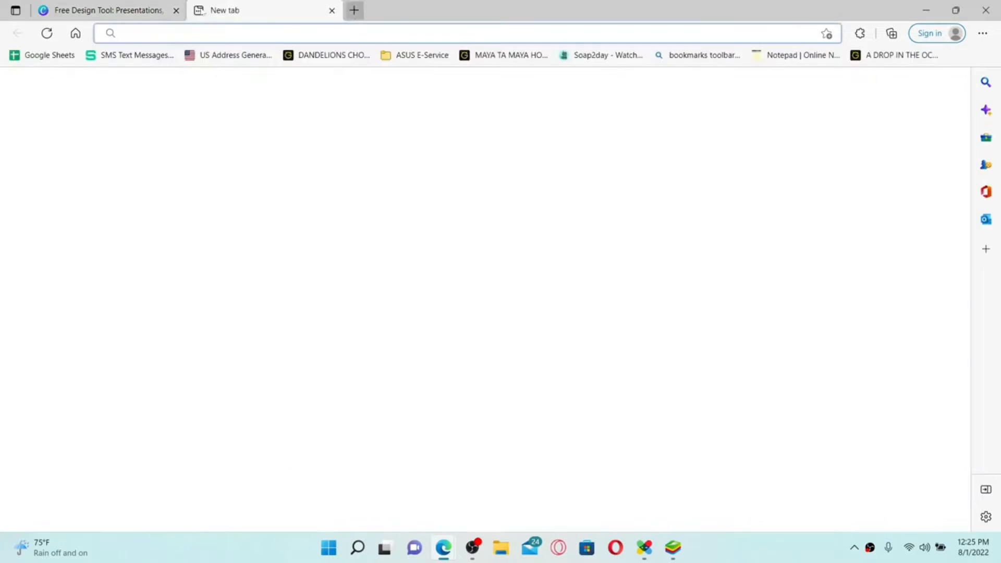
Step: Open Canva's verification email in Gmail, copy the code, and return to the Canva tab
{"action": "type", "text": "g"}
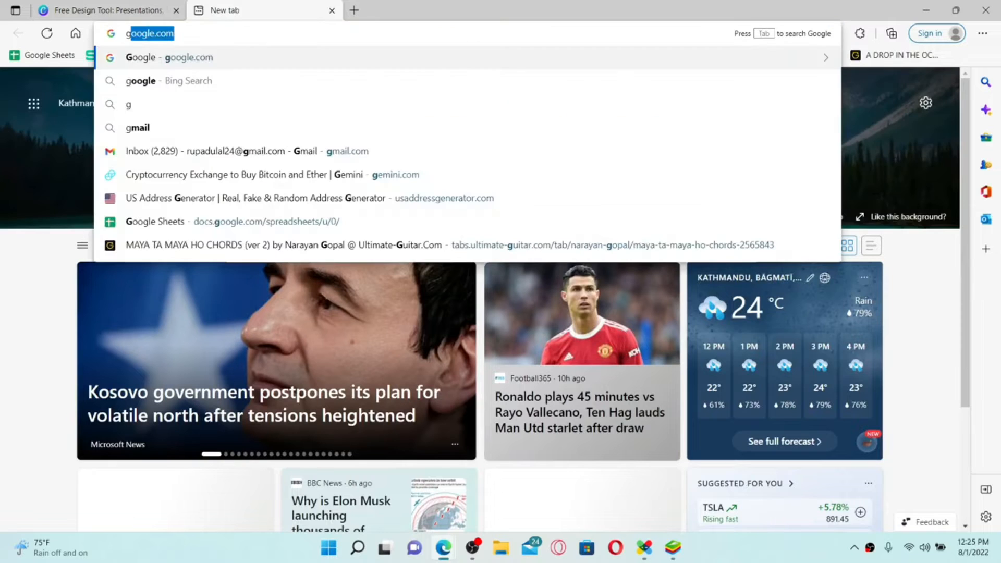
{"action": "type", "text": "mail"}
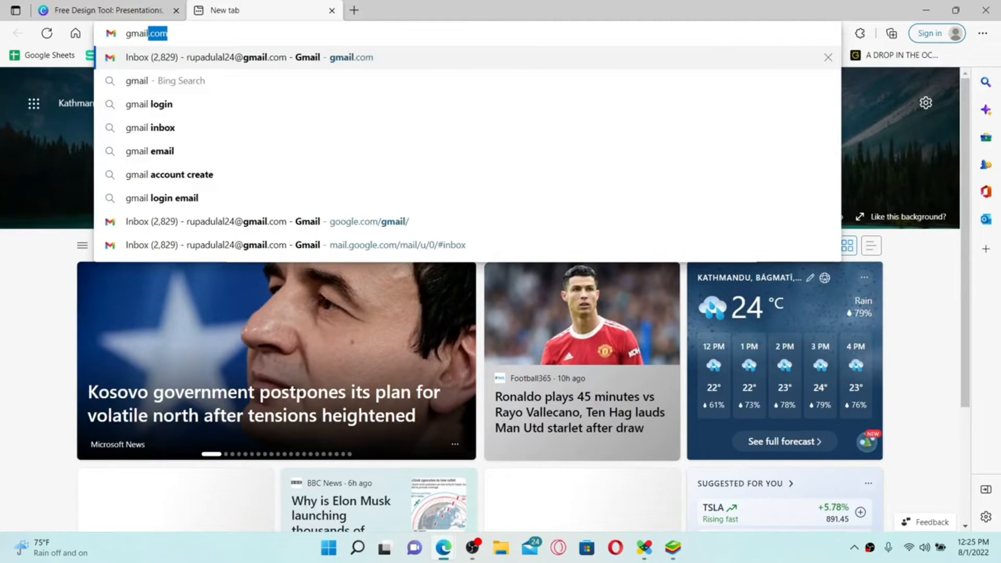
{"action": "key", "text": "Return"}
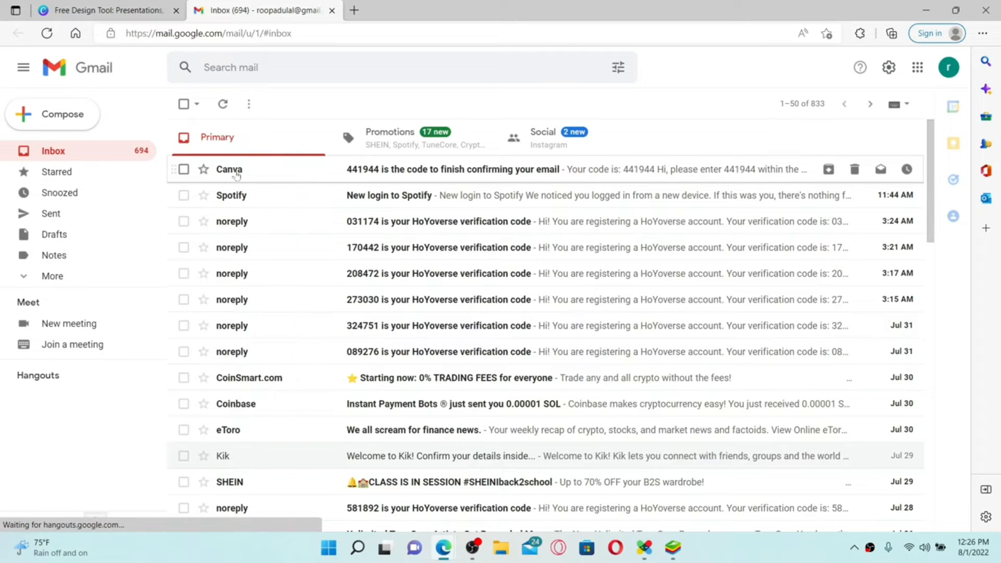
{"action": "left_click", "coordinate": [369, 174]}
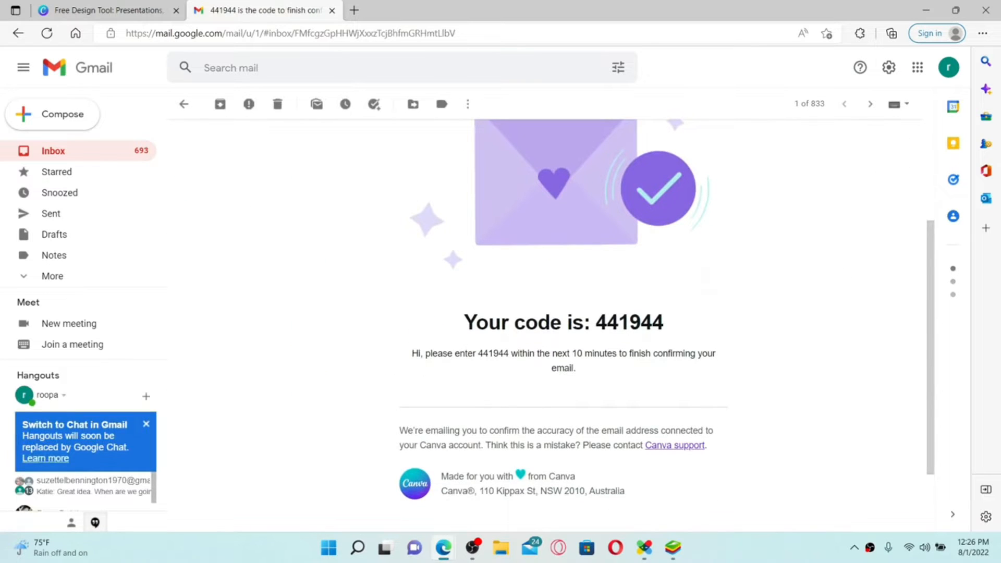
{"action": "double_click", "coordinate": [629, 323]}
{"action": "key", "text": "ctrl+c"}
{"action": "left_click", "coordinate": [93, 12]}
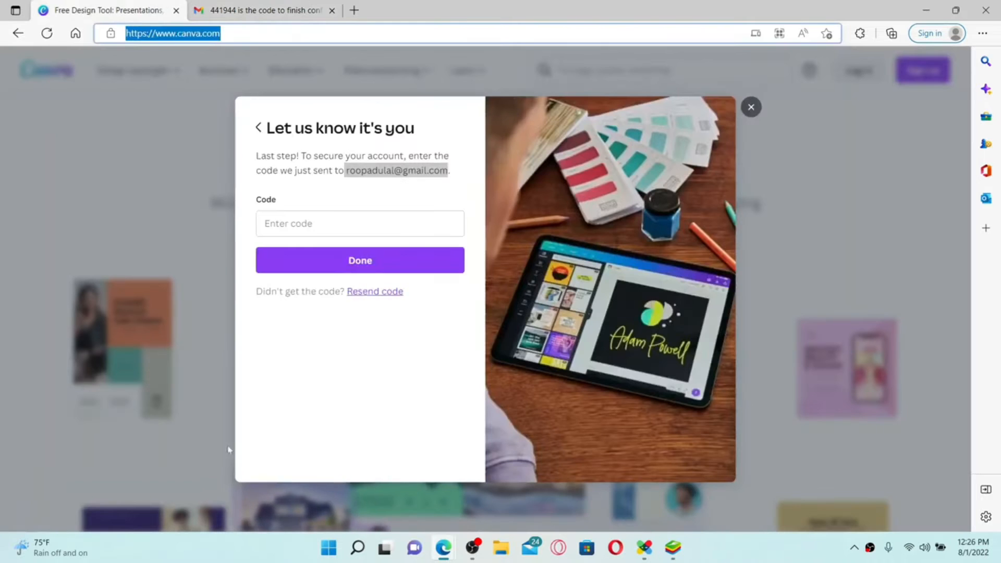
Step: Paste the emailed code to verify the account and choose Personal use
{"action": "left_click", "coordinate": [267, 223]}
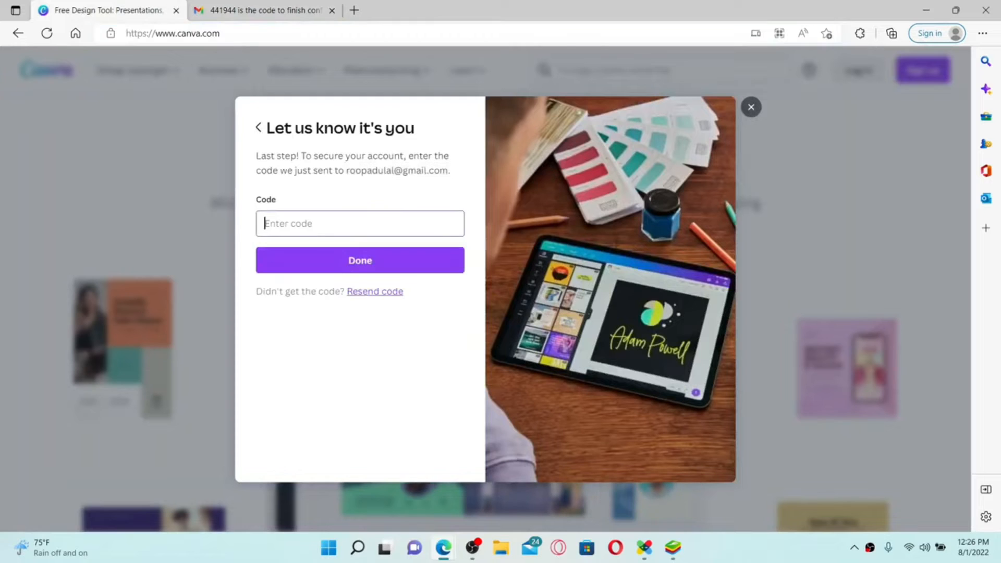
{"action": "key", "text": "ctrl+v"}
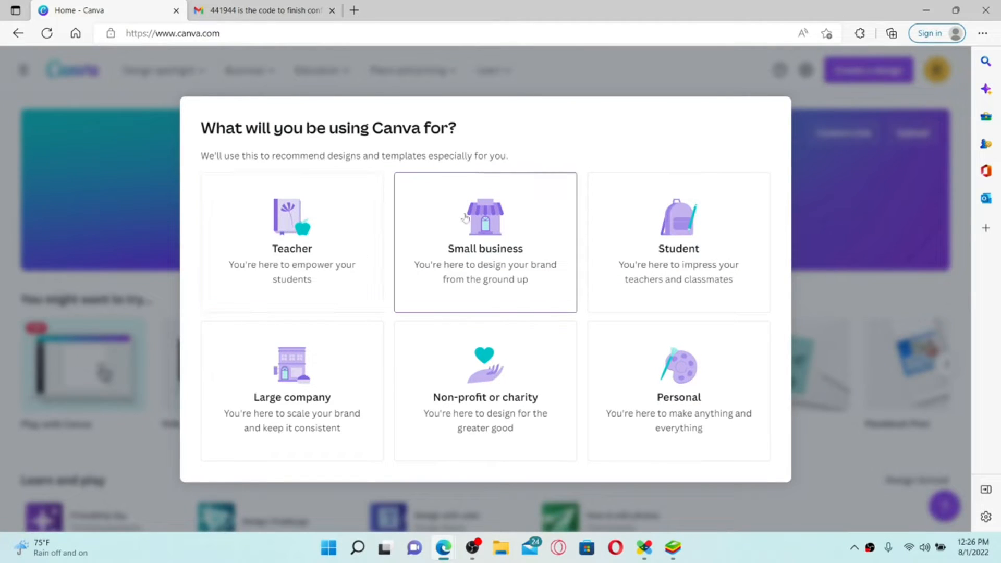
{"action": "left_click", "coordinate": [695, 403]}
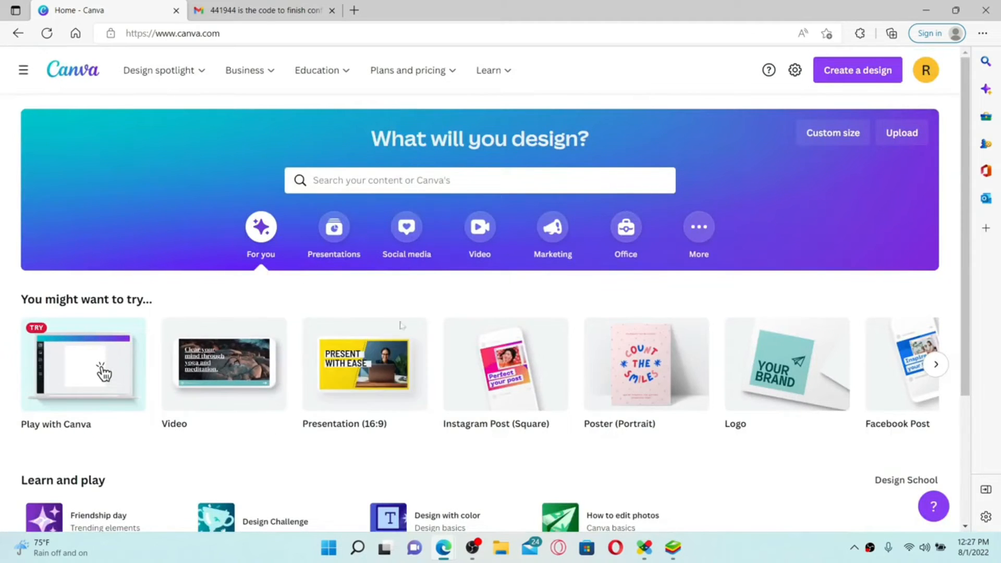
{"action": "mouse_move", "coordinate": [407, 385]}
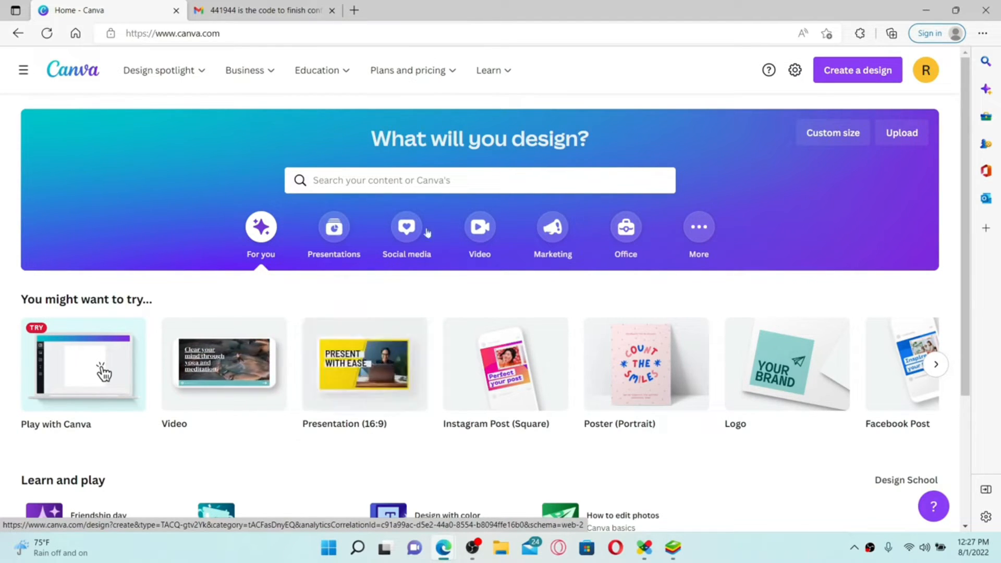
{"action": "left_click", "coordinate": [927, 11]}
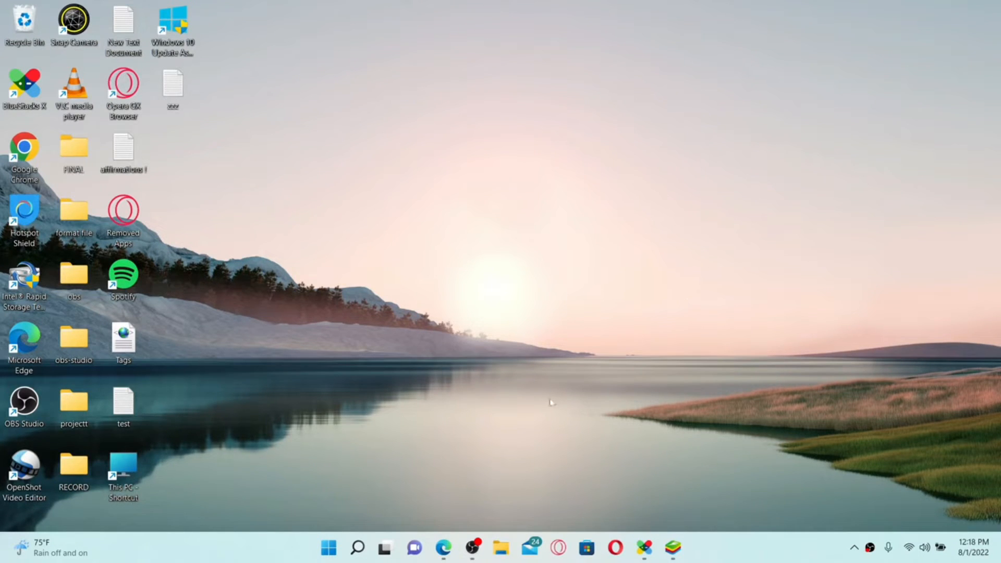
{"action": "left_click", "coordinate": [443, 548]}
{"action": "left_click", "coordinate": [175, 34]}
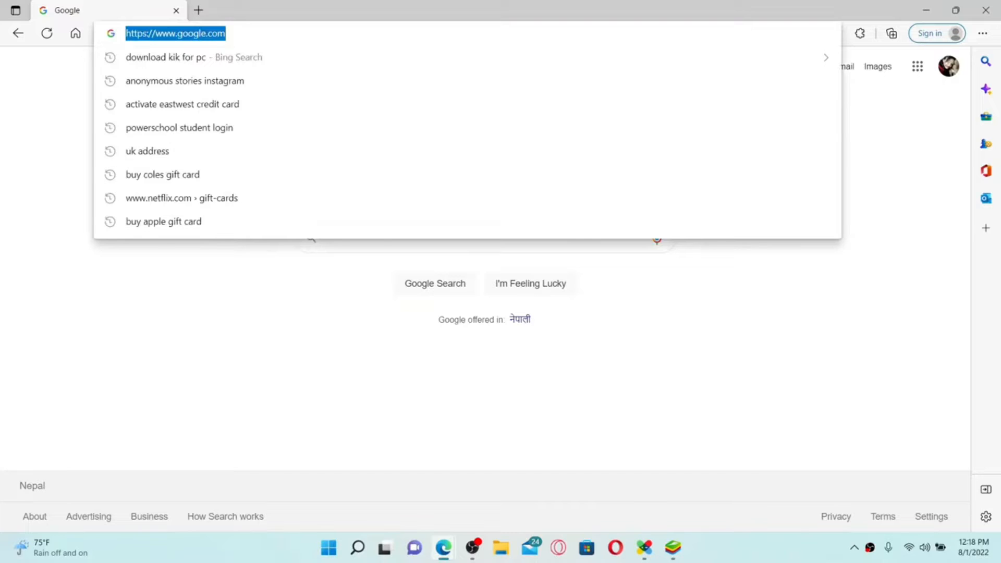
{"action": "type", "text": "www.ca"}
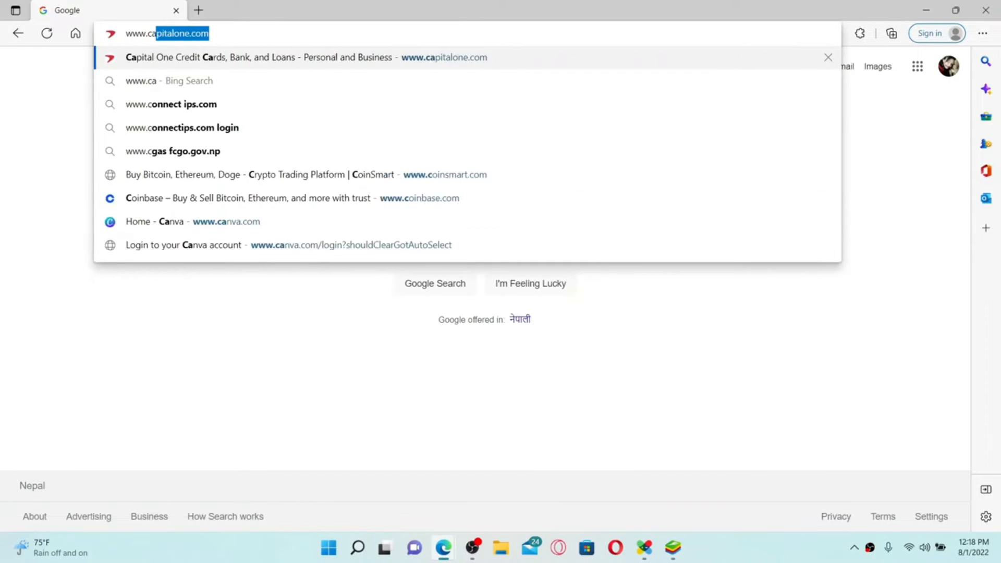
{"action": "type", "text": "nva"}
Step: Go to canva.com, close the Google sign-in suggestion, and open the Log in options
{"action": "key", "text": "Return"}
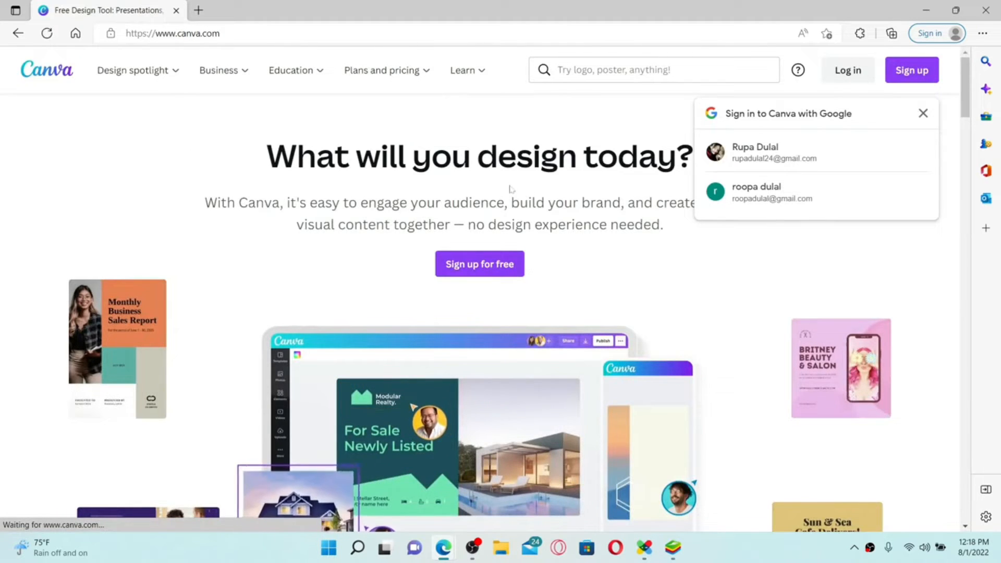
{"action": "left_click", "coordinate": [923, 113]}
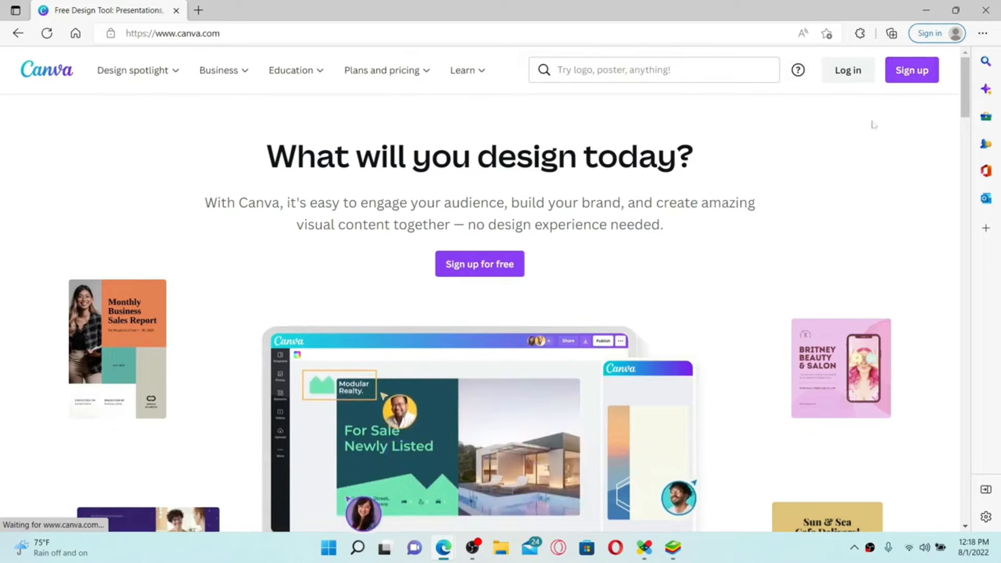
{"action": "left_click", "coordinate": [850, 75]}
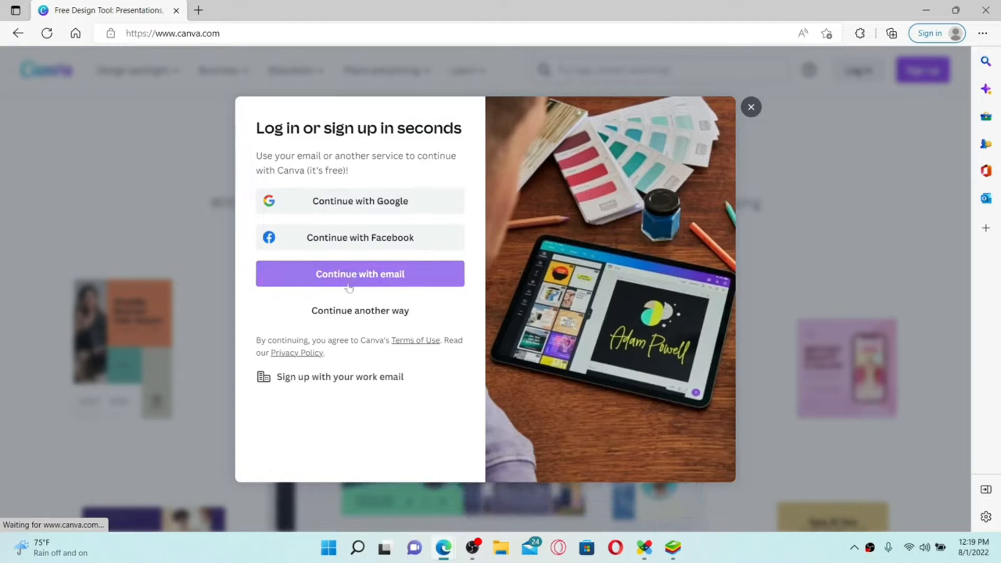
Step: Log in to the existing account using its email address and saved password
{"action": "left_click", "coordinate": [362, 277]}
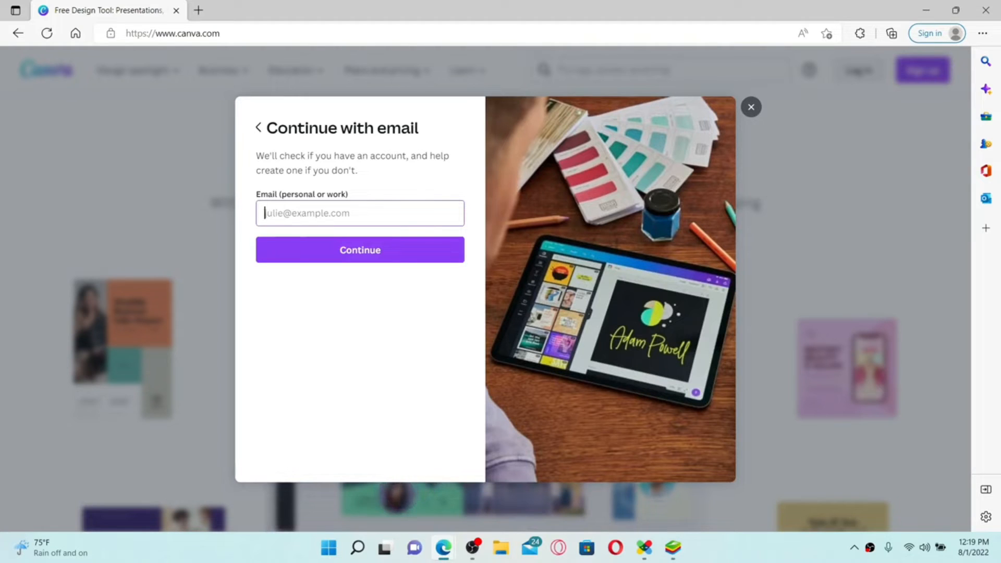
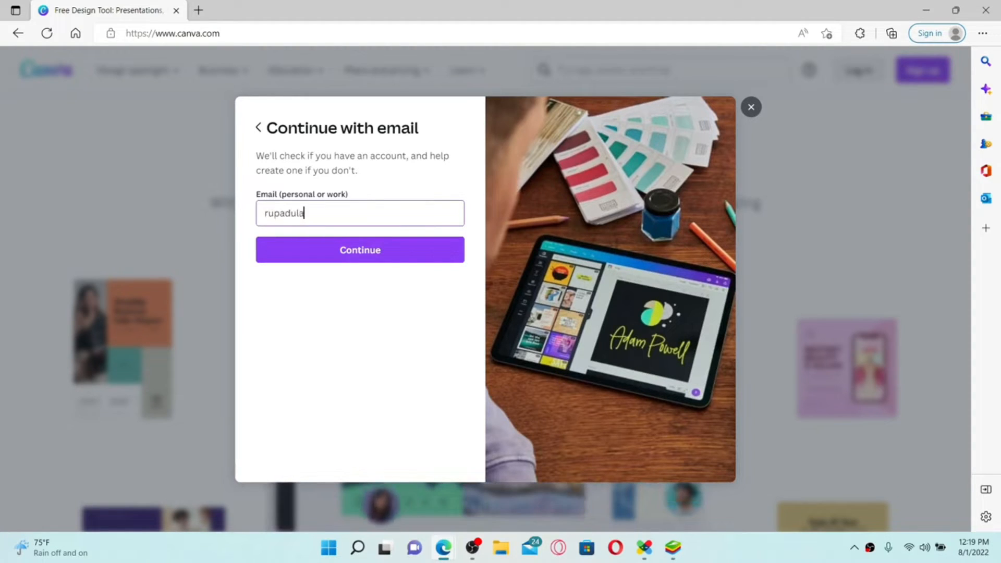
{"action": "left_click", "coordinate": [367, 254]}
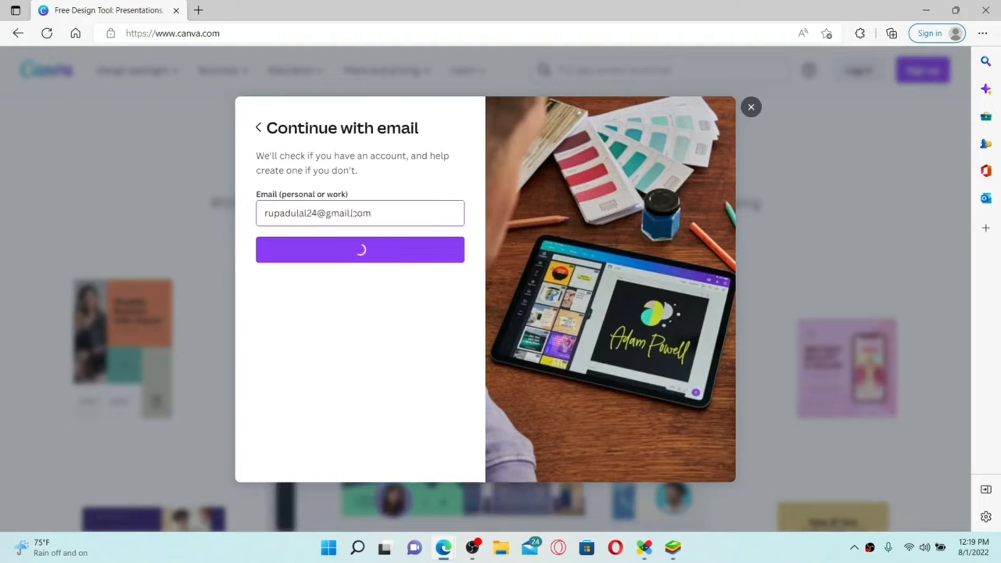
{"action": "left_click", "coordinate": [367, 254]}
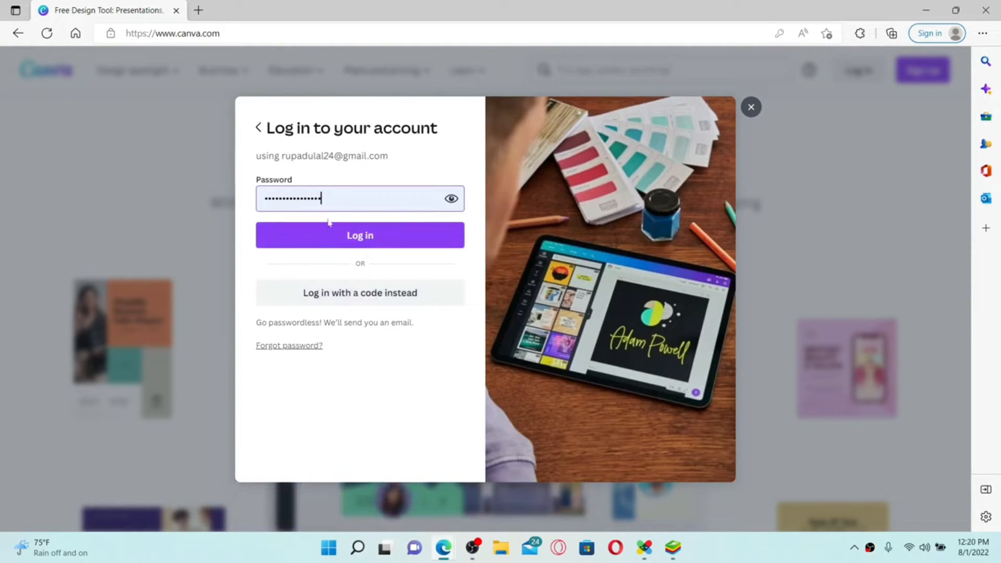
{"action": "left_click", "coordinate": [375, 235]}
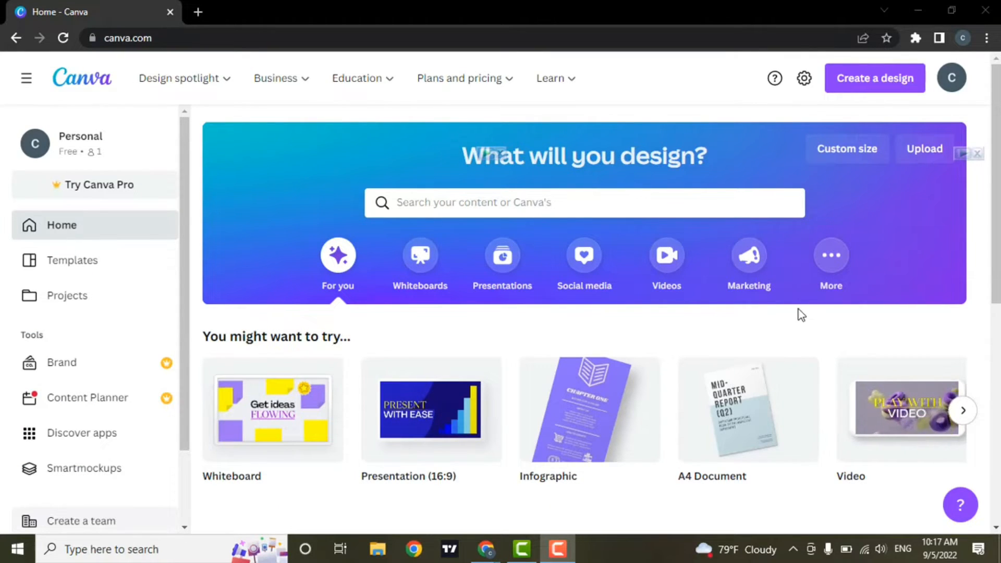
Step: Create a blank Presentation (16:9) design from the home page
{"action": "scroll", "coordinate": [783, 282], "scroll_direction": "down", "scroll_amount": 1}
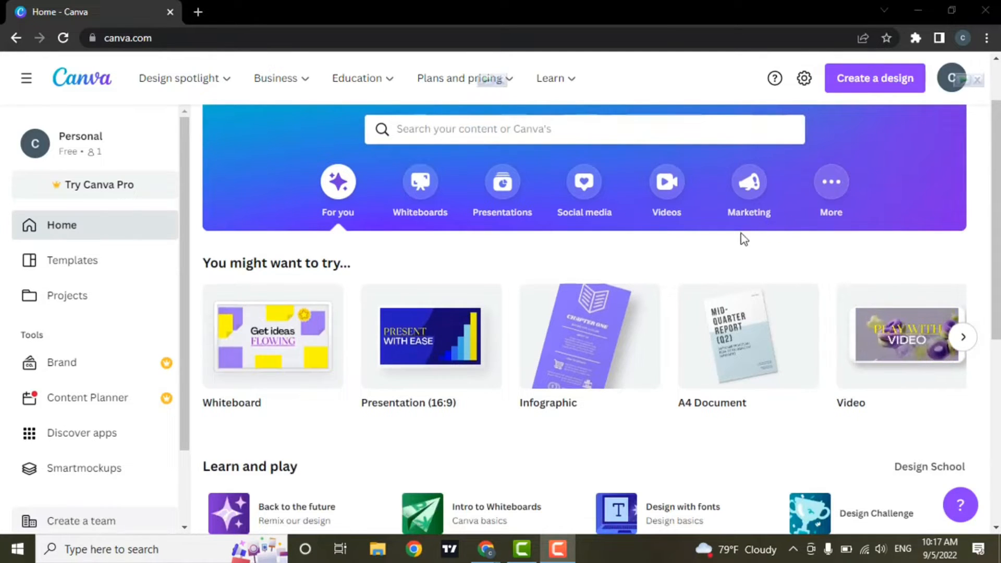
{"action": "left_click", "coordinate": [454, 360]}
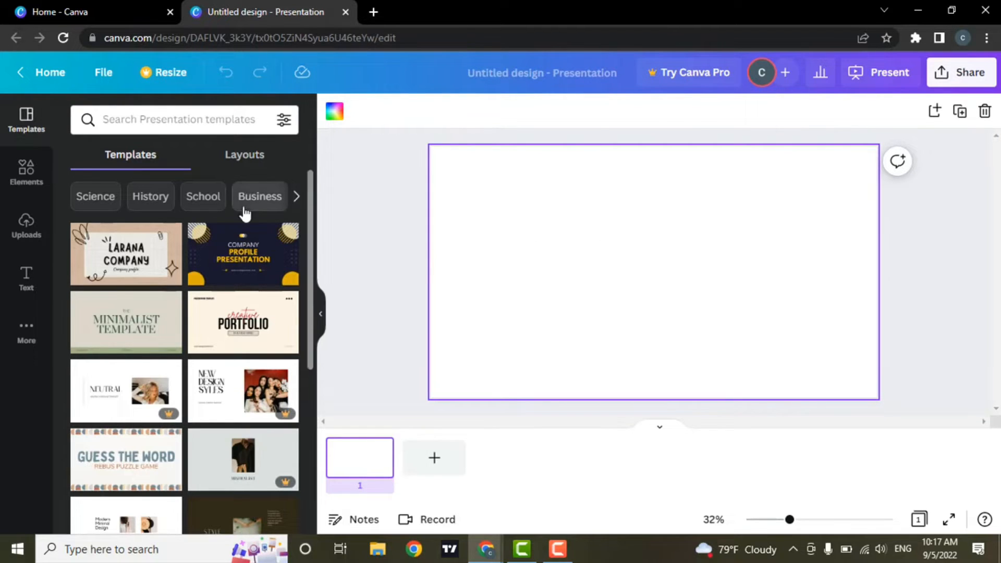
Step: From Elements, browse all Tables and add the plain 3-column, 4-row table to the slide
{"action": "left_click", "coordinate": [24, 176]}
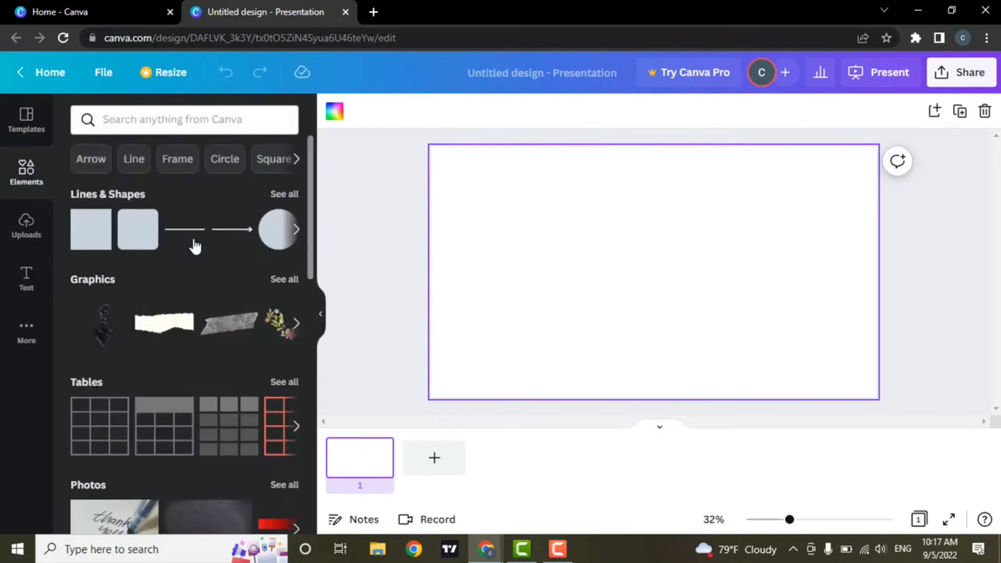
{"action": "scroll", "coordinate": [197, 244], "scroll_direction": "down", "scroll_amount": 1}
{"action": "scroll", "coordinate": [197, 245], "scroll_direction": "up", "scroll_amount": 1}
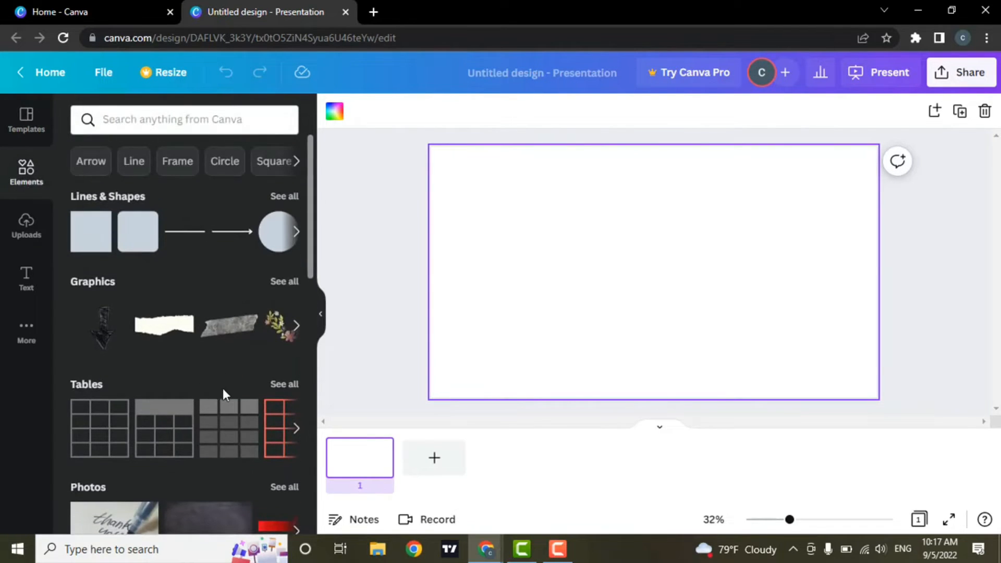
{"action": "scroll", "coordinate": [222, 371], "scroll_direction": "down", "scroll_amount": 1}
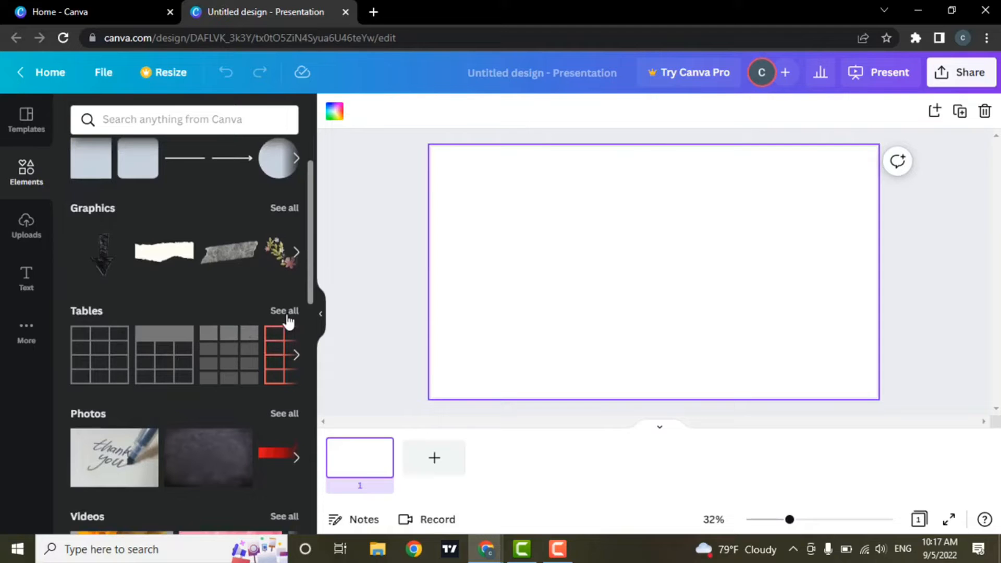
{"action": "left_click", "coordinate": [287, 317]}
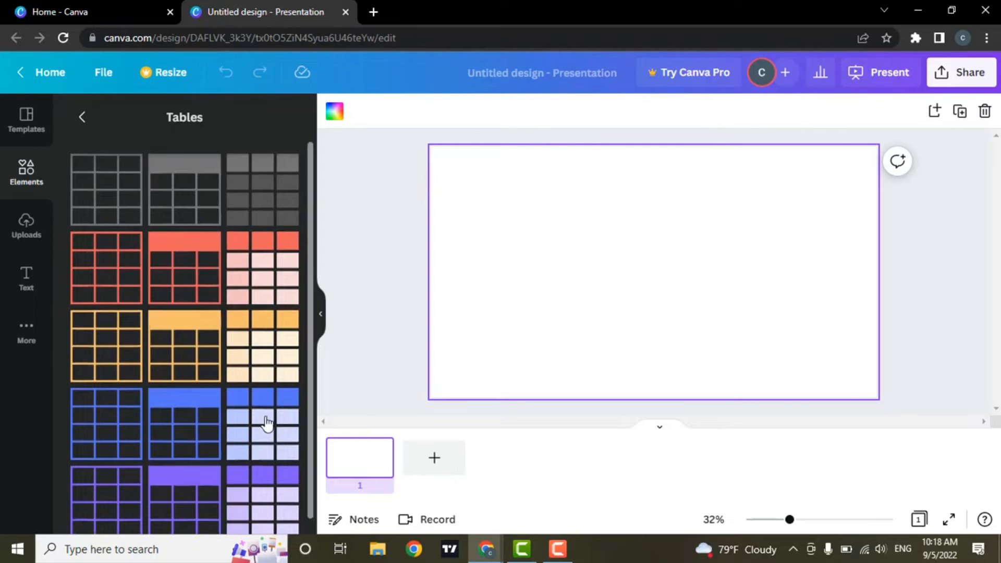
{"action": "left_click", "coordinate": [124, 198]}
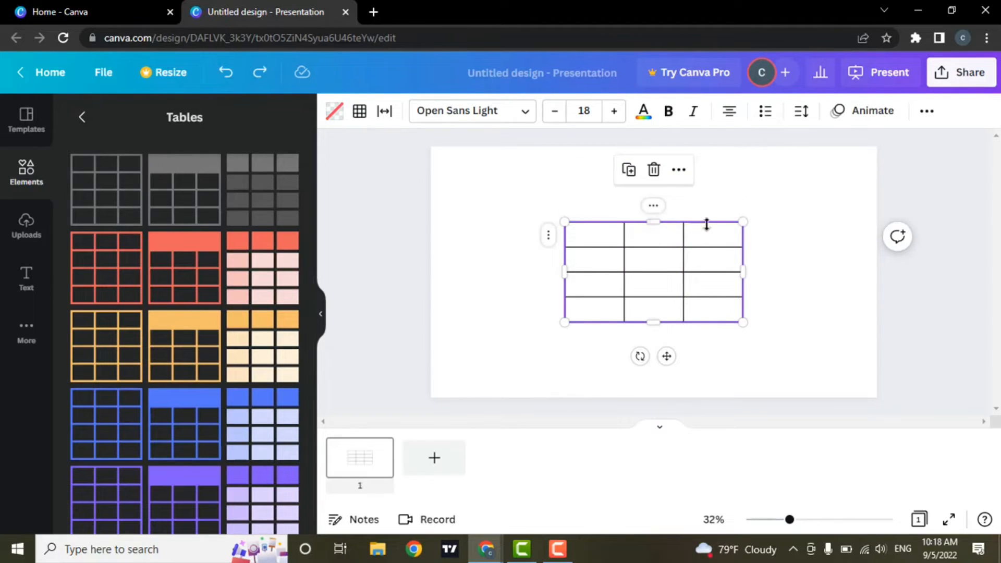
Step: Rework the table's columns: add two, move the second right, delete the last
{"action": "left_click_drag", "start_coordinate": [744, 222], "coordinate": [771, 221]}
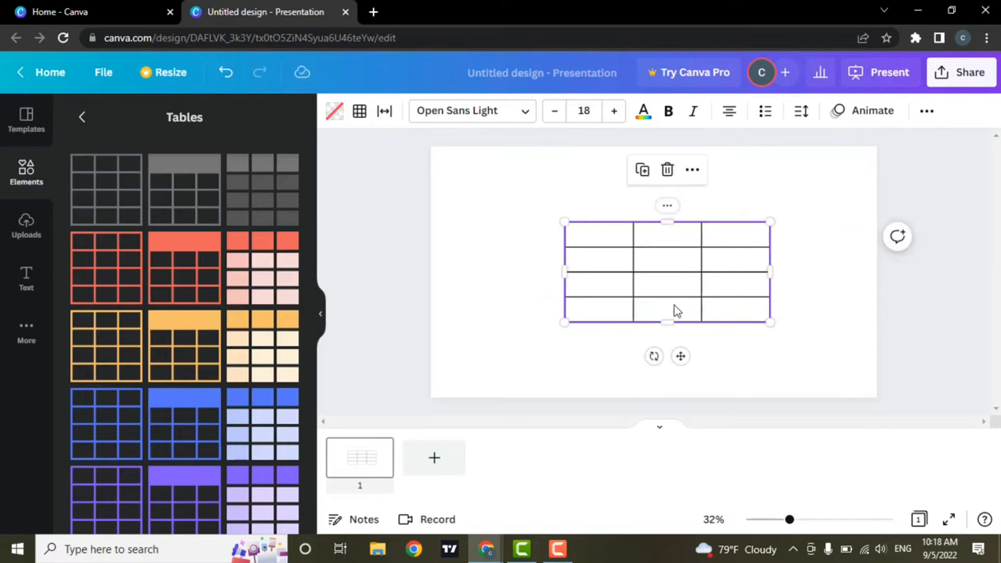
{"action": "left_click", "coordinate": [668, 205]}
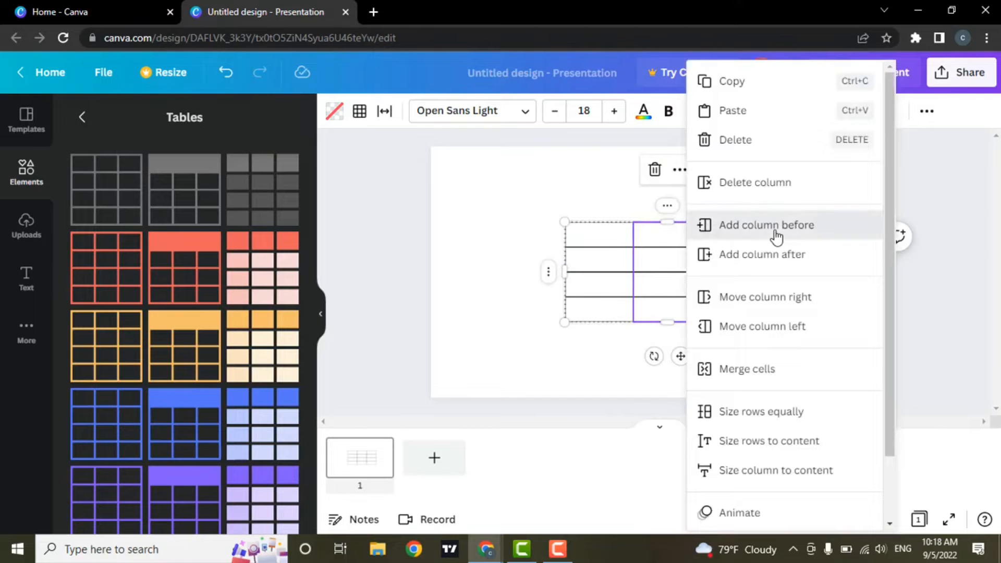
{"action": "left_click", "coordinate": [776, 238]}
{"action": "left_click", "coordinate": [702, 214]}
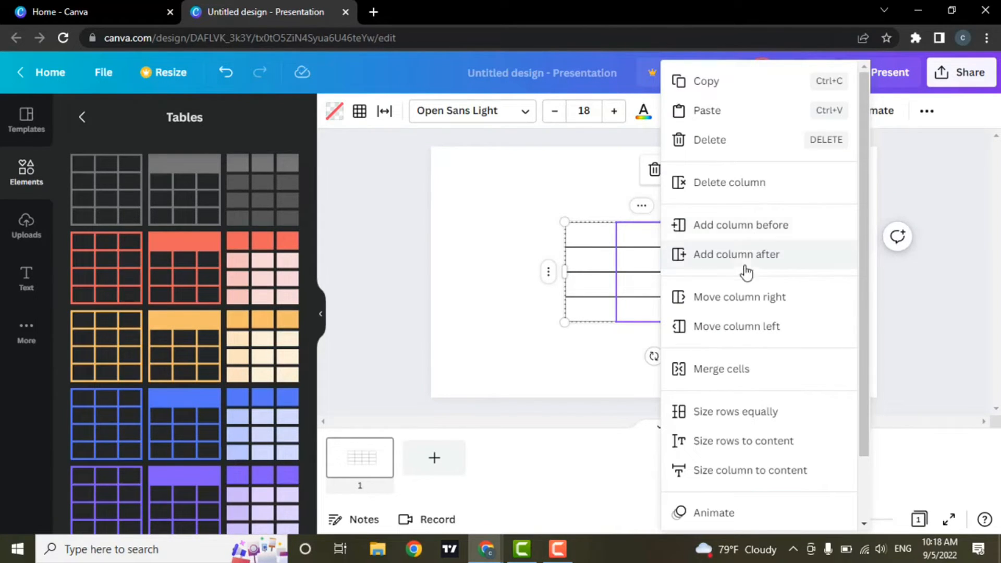
{"action": "left_click", "coordinate": [742, 263]}
{"action": "left_click", "coordinate": [630, 206]}
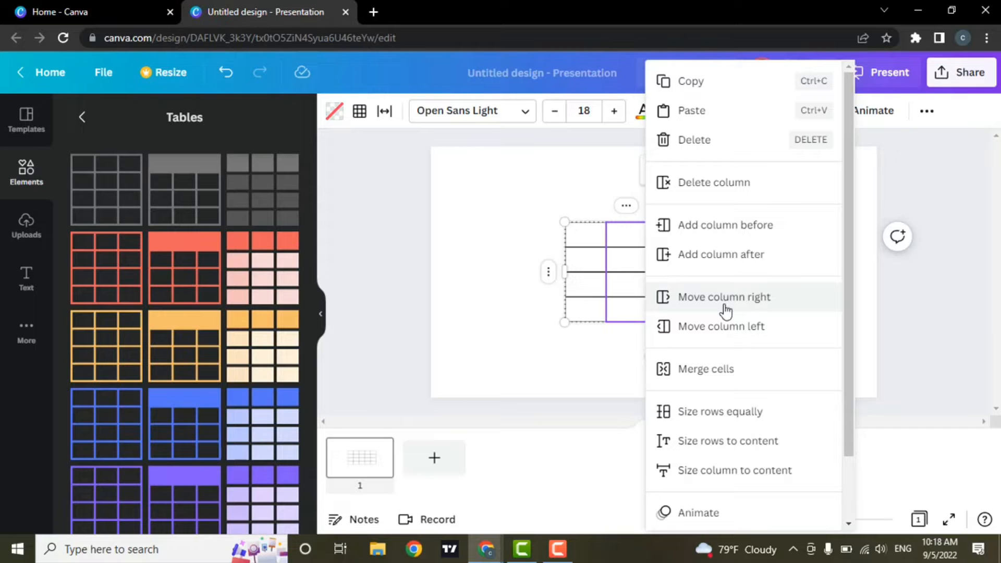
{"action": "left_click", "coordinate": [725, 298]}
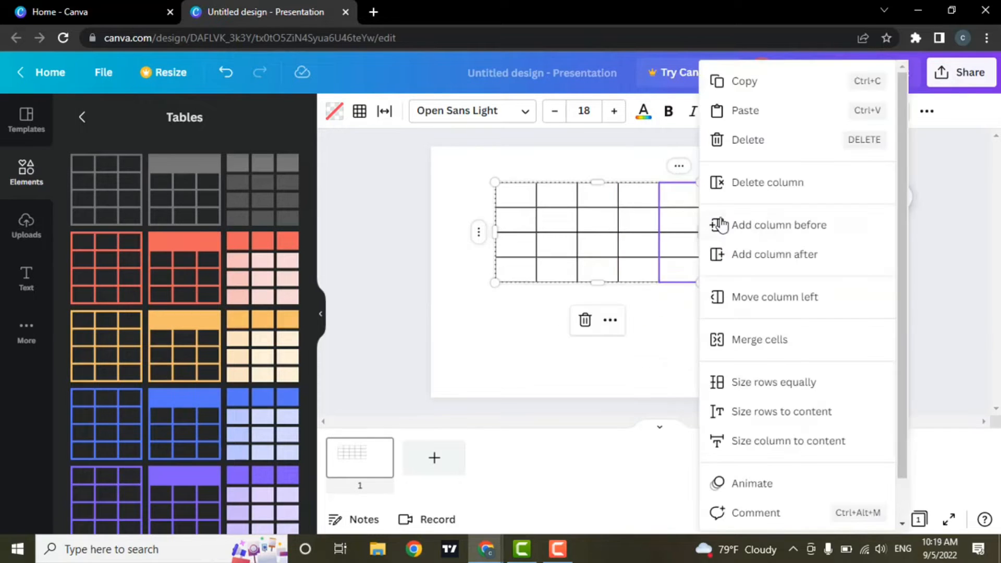
{"action": "left_click", "coordinate": [792, 194]}
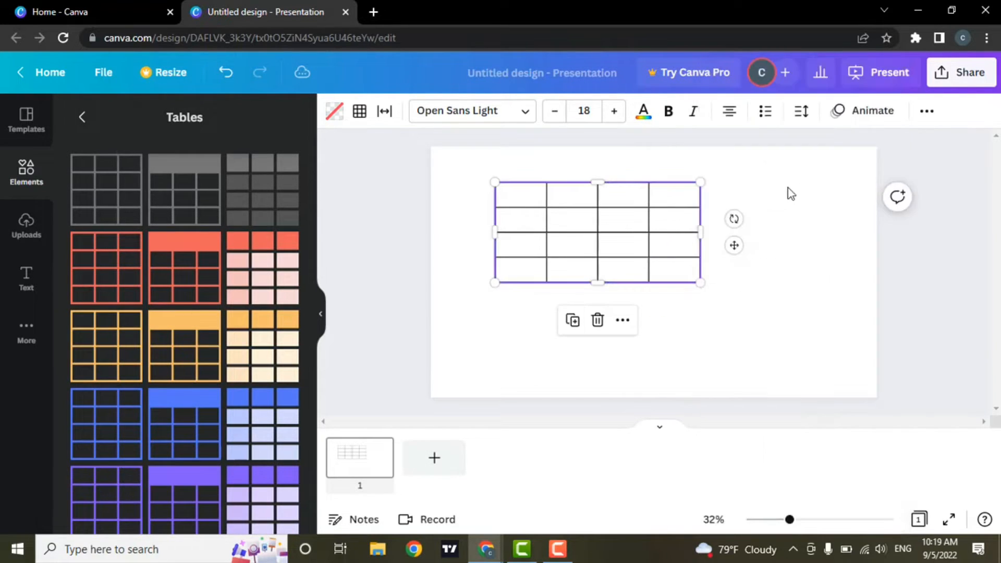
Step: Stretch the table to fill the slide, then deselect it
{"action": "left_click_drag", "start_coordinate": [702, 284], "coordinate": [871, 384]}
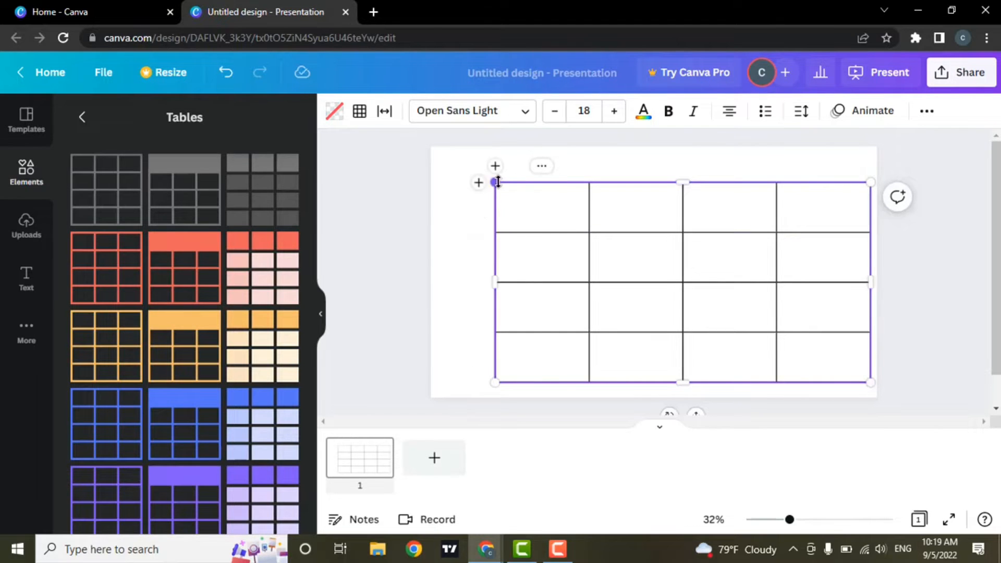
{"action": "left_click_drag", "start_coordinate": [495, 182], "coordinate": [431, 149]}
{"action": "left_click_drag", "start_coordinate": [875, 385], "coordinate": [864, 383]}
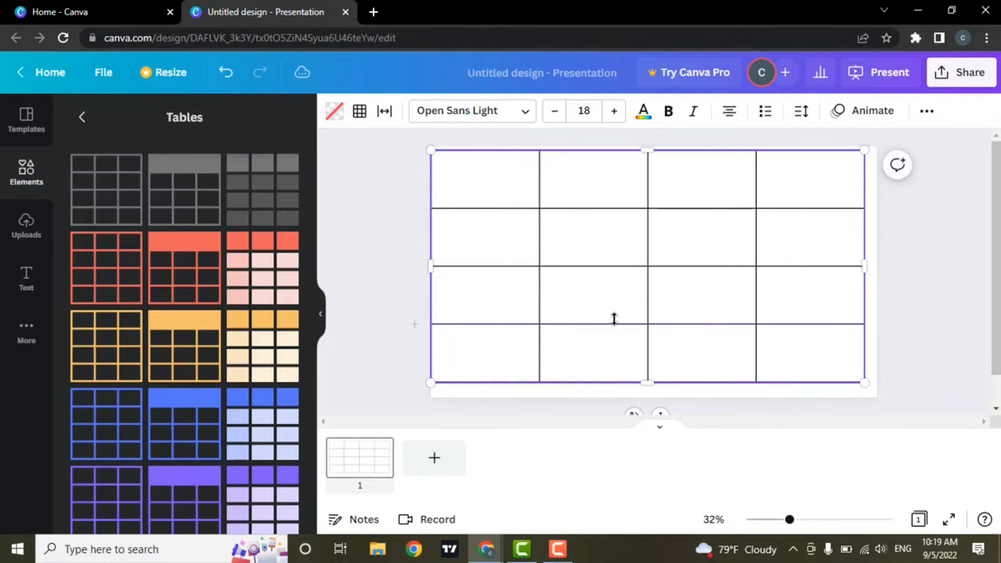
{"action": "left_click", "coordinate": [364, 271]}
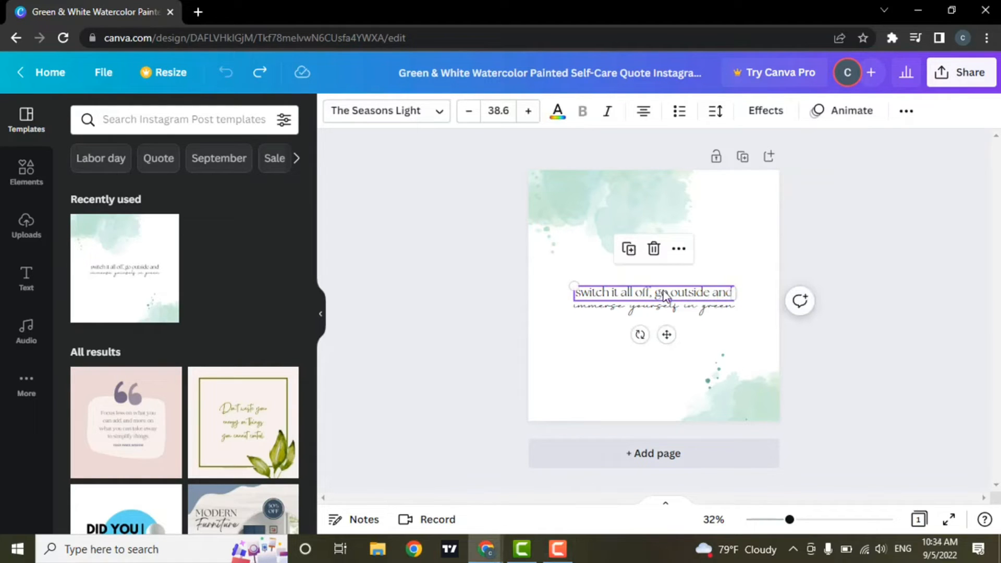
{"action": "left_click", "coordinate": [906, 112]}
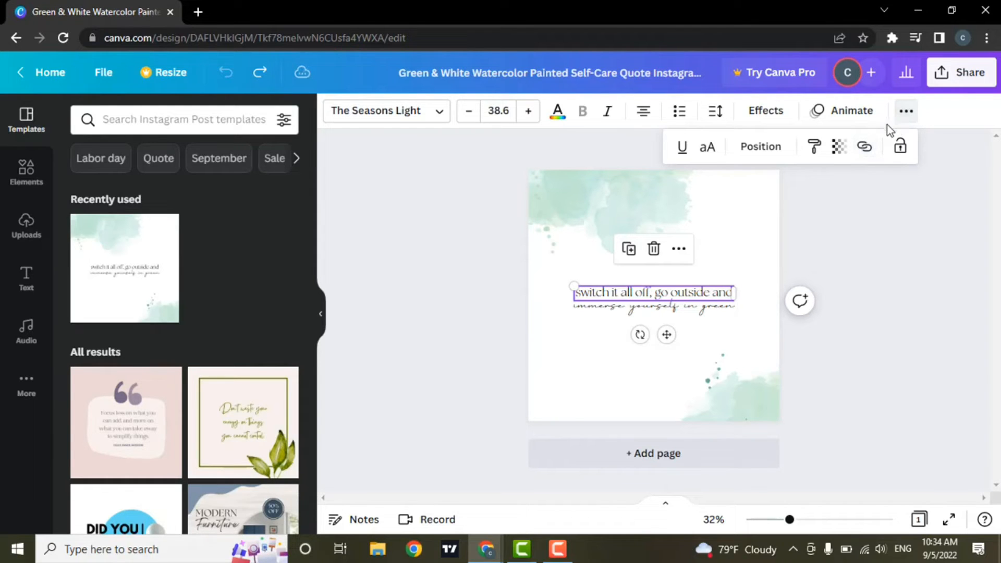
{"action": "left_click", "coordinate": [872, 153]}
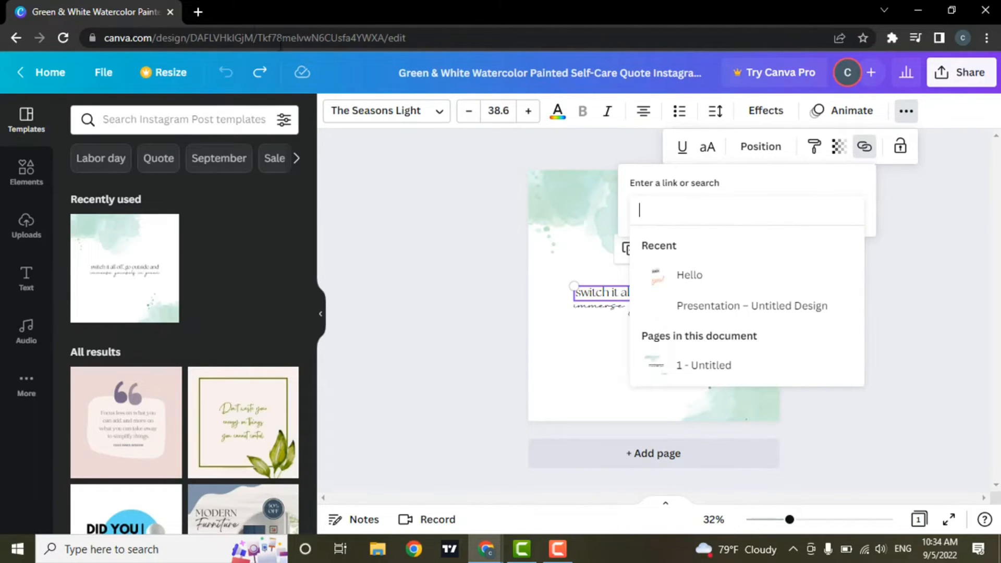
{"action": "type", "text": "https://www.youtube.com/"}
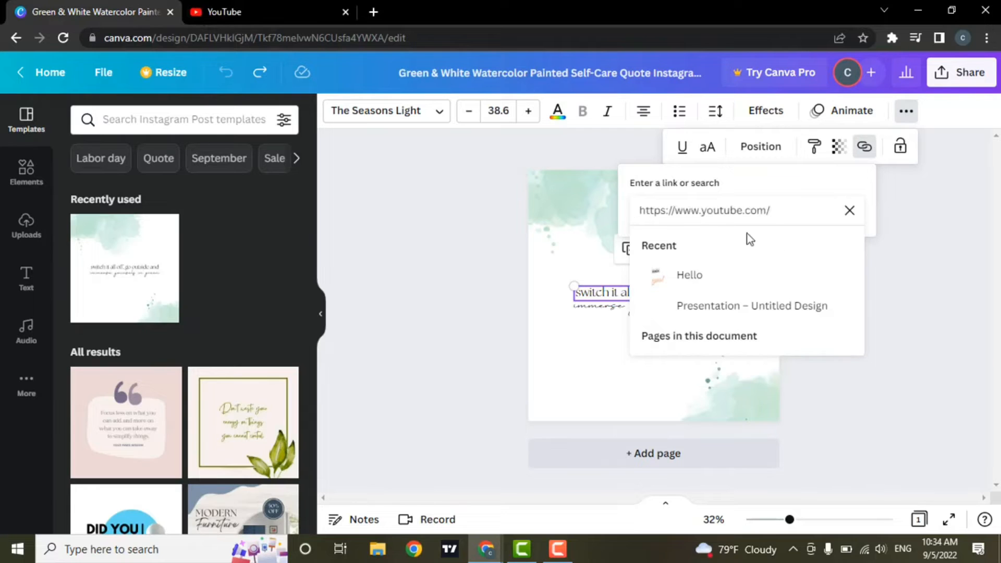
{"action": "left_click", "coordinate": [924, 261]}
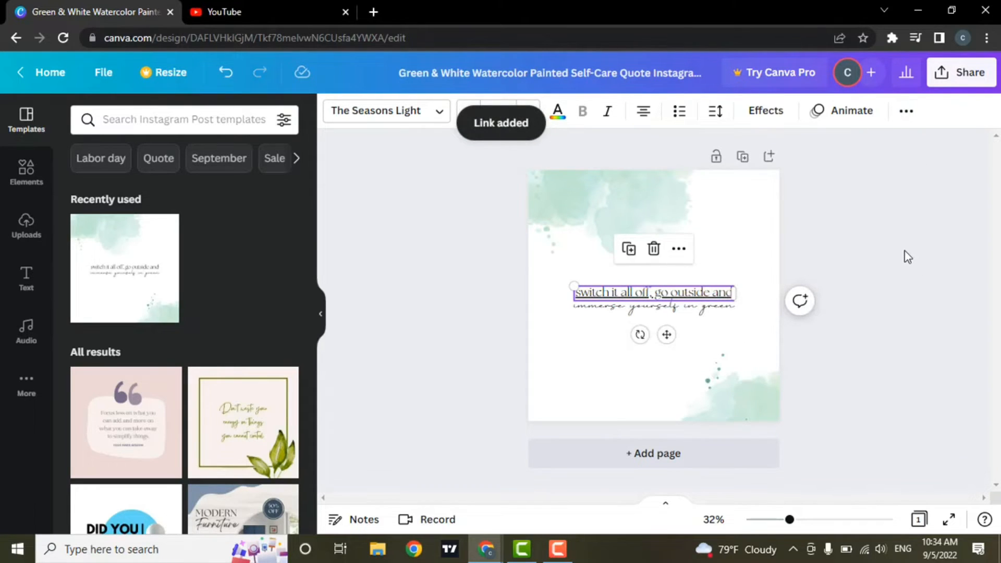
{"action": "left_click", "coordinate": [908, 256]}
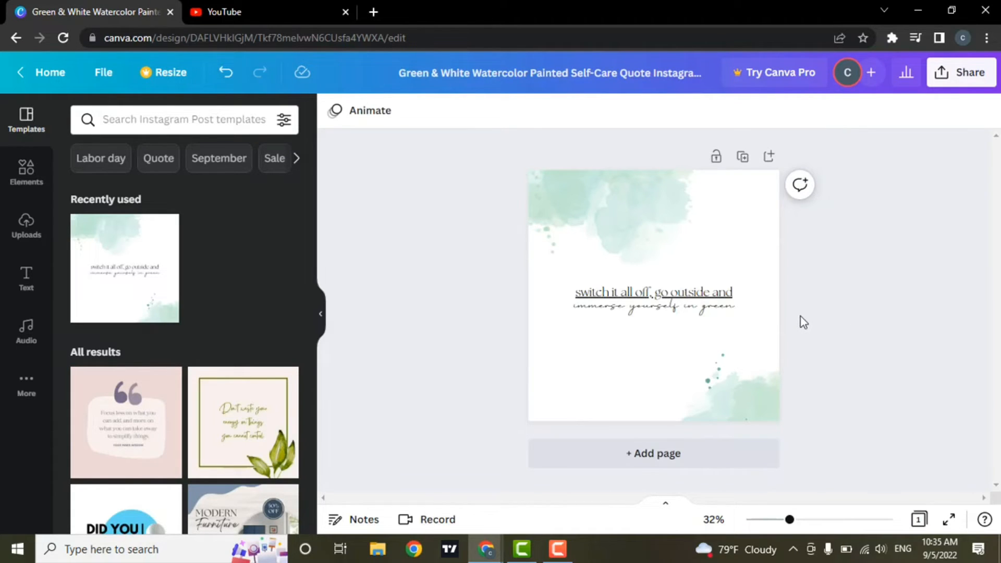
{"action": "left_click", "coordinate": [615, 241]}
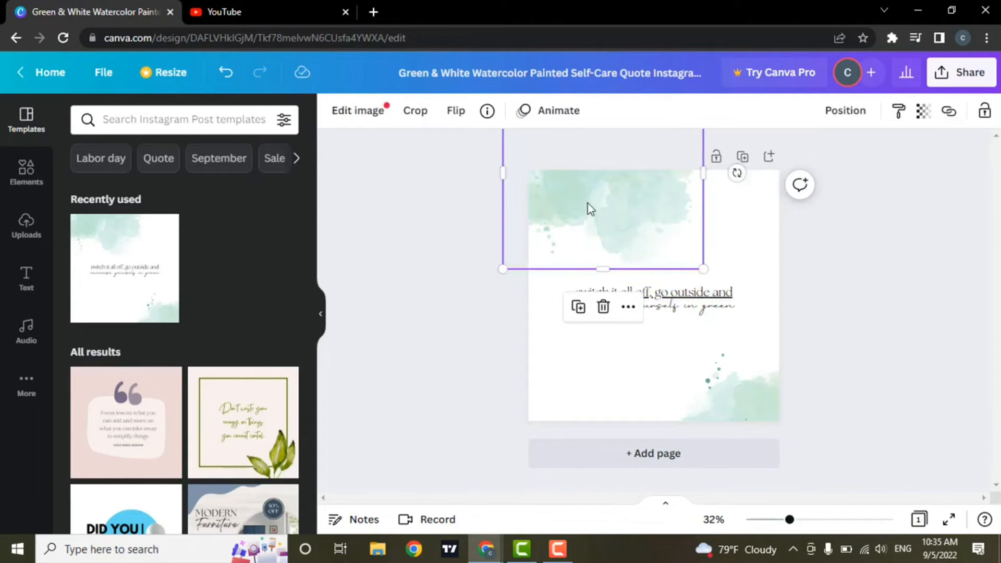
{"action": "left_click", "coordinate": [954, 119]}
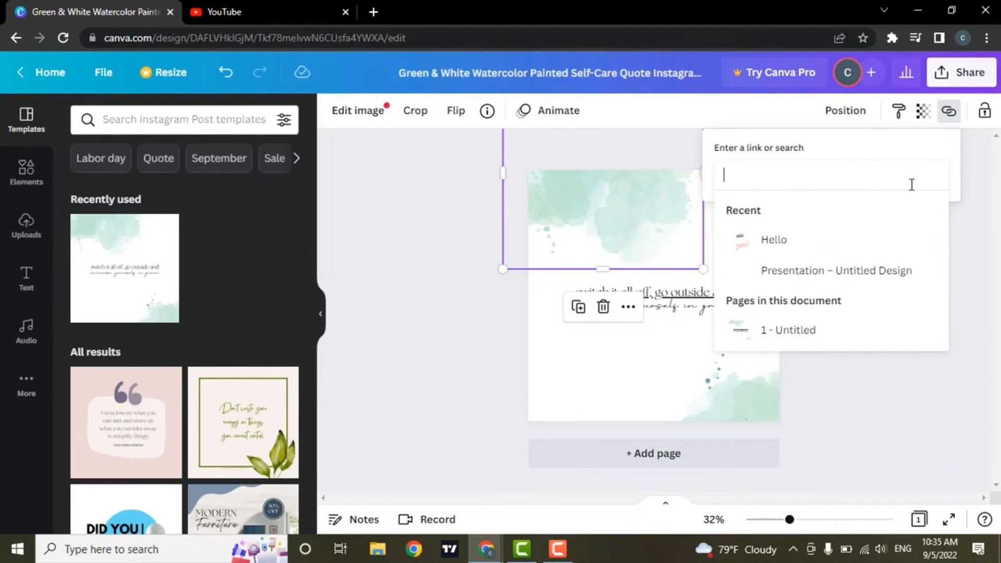
{"action": "left_click", "coordinate": [910, 392]}
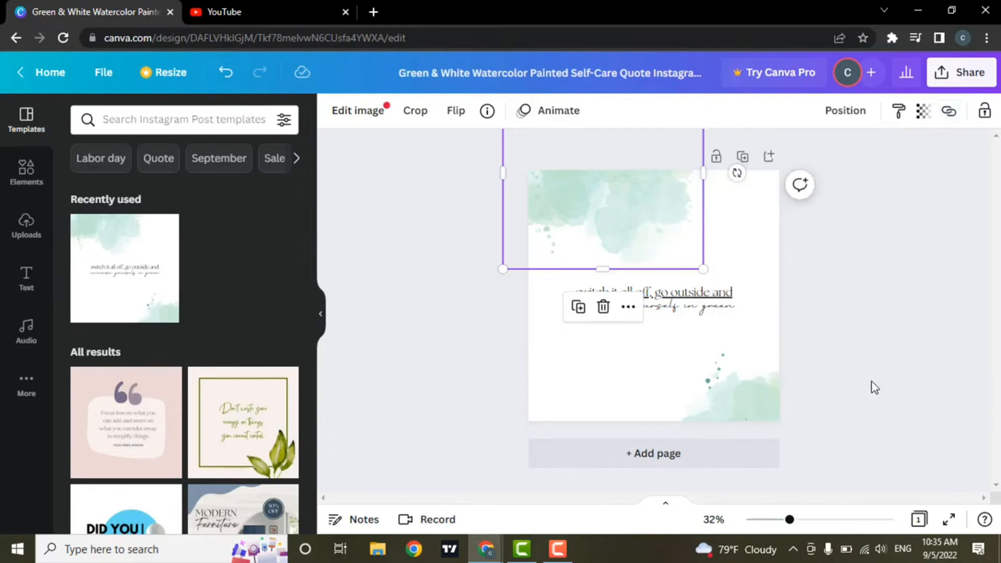
{"action": "left_click", "coordinate": [436, 253]}
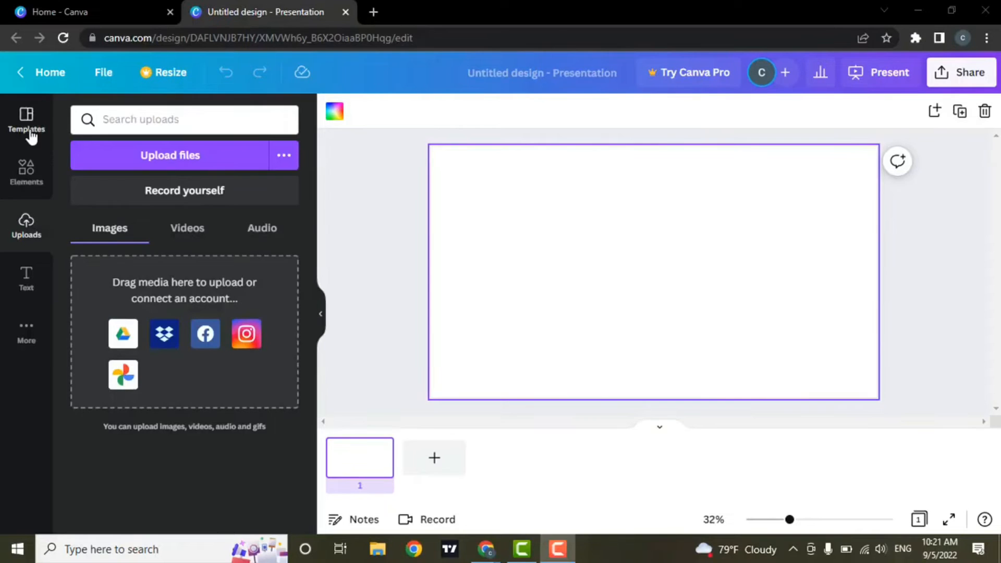
Step: Show the Templates panel for the blank presentation
{"action": "left_click", "coordinate": [26, 122]}
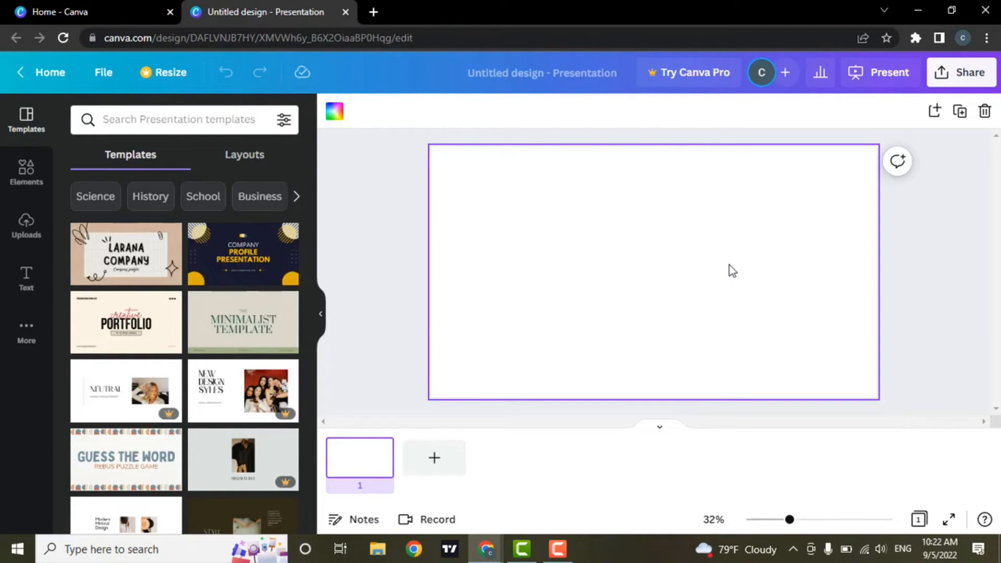
Step: Open the Audio library under More and browse the track list
{"action": "left_click", "coordinate": [29, 332]}
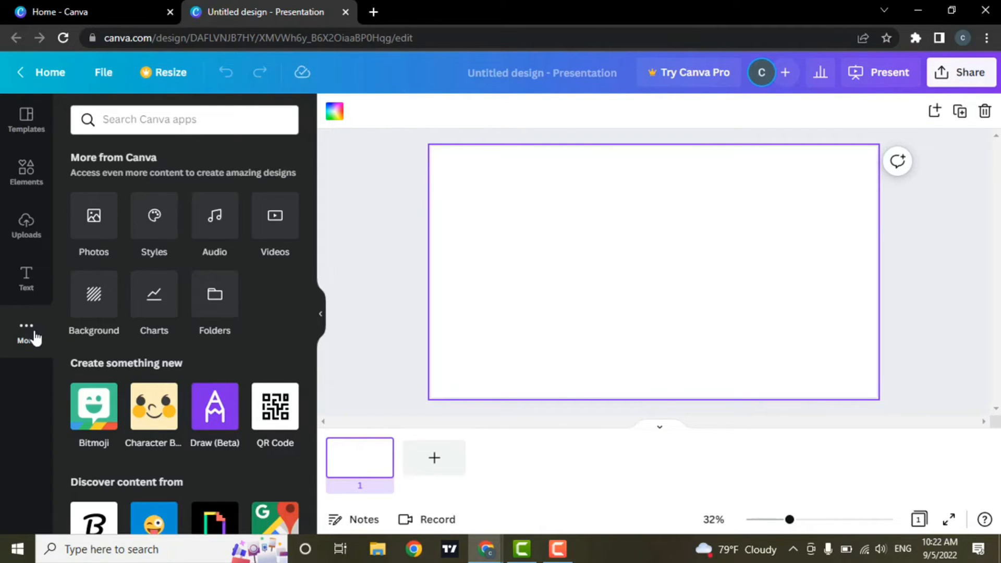
{"action": "left_click", "coordinate": [224, 240]}
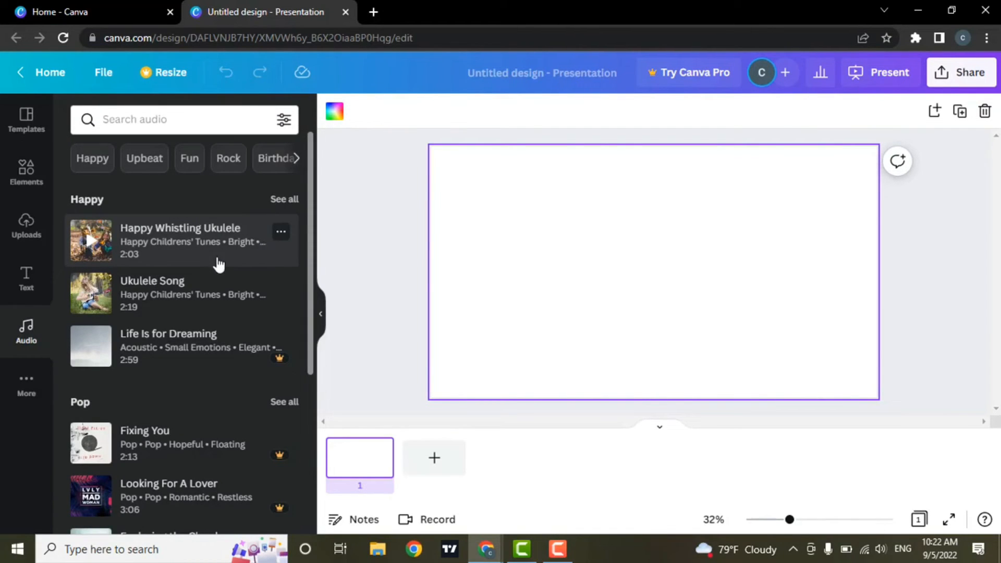
{"action": "scroll", "coordinate": [221, 265], "scroll_direction": "down", "scroll_amount": 5}
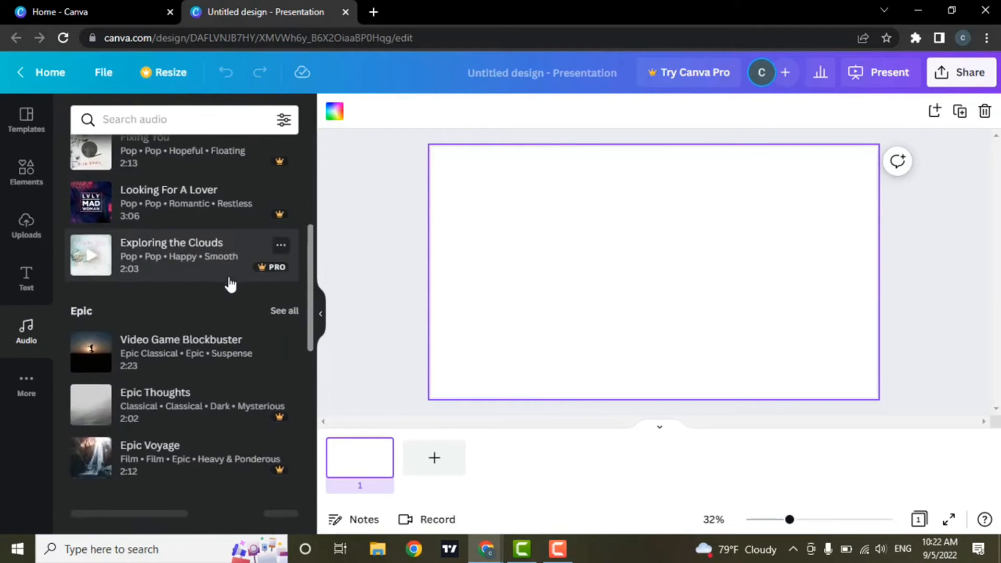
{"action": "scroll", "coordinate": [232, 287], "scroll_direction": "up", "scroll_amount": 5}
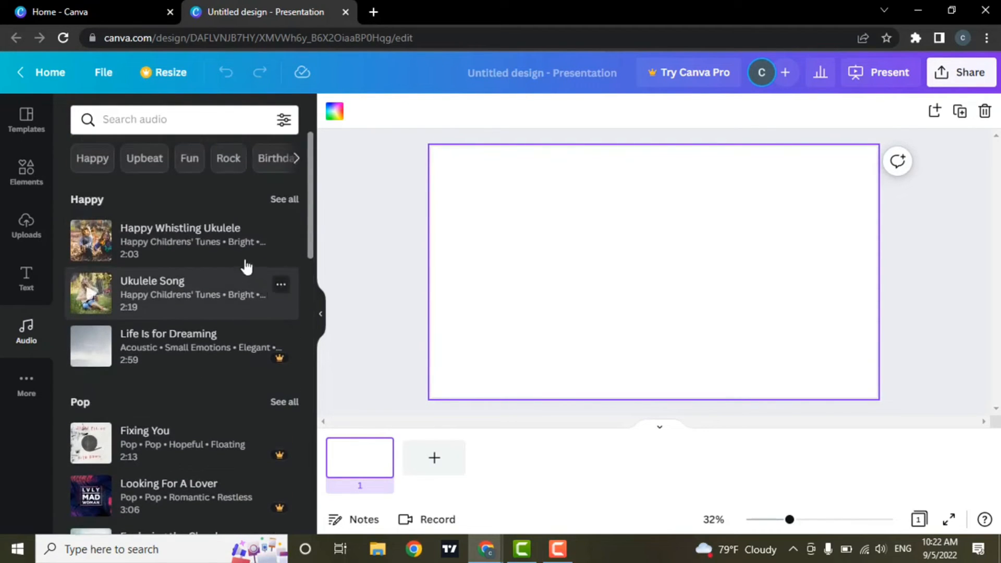
{"action": "scroll", "coordinate": [249, 303], "scroll_direction": "down", "scroll_amount": 10}
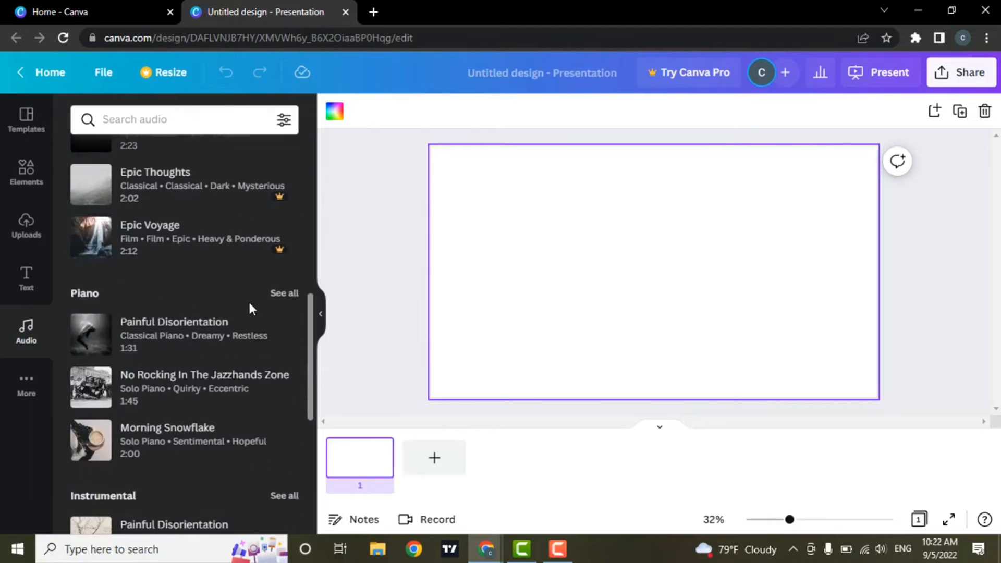
{"action": "scroll", "coordinate": [250, 308], "scroll_direction": "down", "scroll_amount": 4}
{"action": "scroll", "coordinate": [251, 309], "scroll_direction": "up", "scroll_amount": 4}
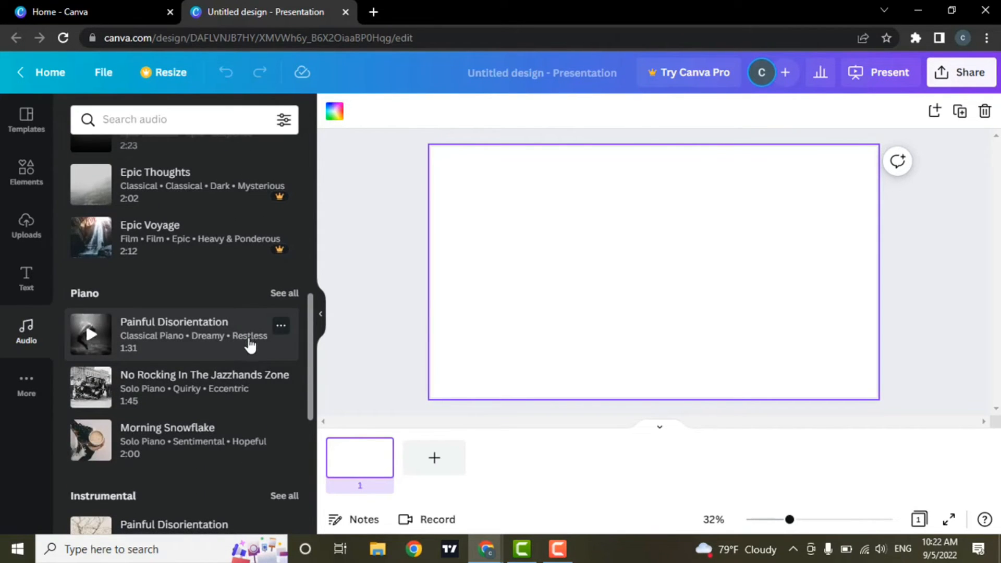
{"action": "scroll", "coordinate": [253, 347], "scroll_direction": "up", "scroll_amount": 4}
{"action": "scroll", "coordinate": [209, 328], "scroll_direction": "up", "scroll_amount": 3}
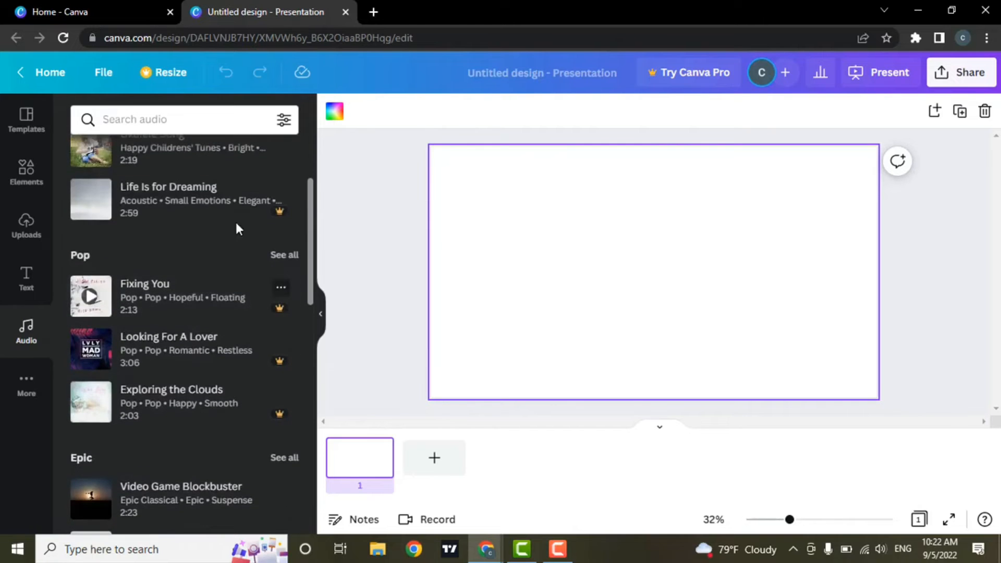
{"action": "scroll", "coordinate": [217, 330], "scroll_direction": "up", "scroll_amount": 2}
{"action": "scroll", "coordinate": [225, 347], "scroll_direction": "down", "scroll_amount": 8}
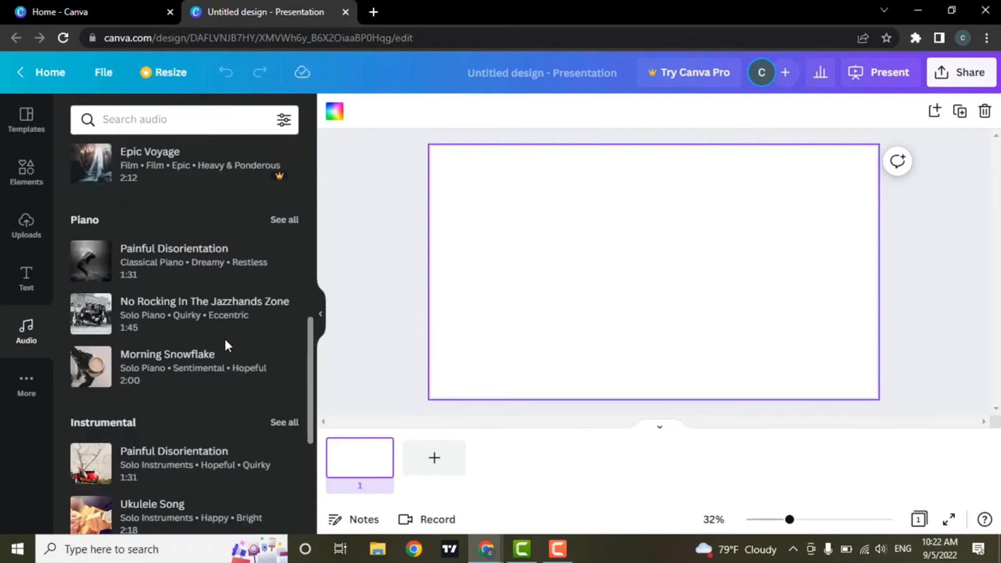
{"action": "scroll", "coordinate": [226, 344], "scroll_direction": "up", "scroll_amount": 5}
{"action": "scroll", "coordinate": [226, 346], "scroll_direction": "up", "scroll_amount": 4}
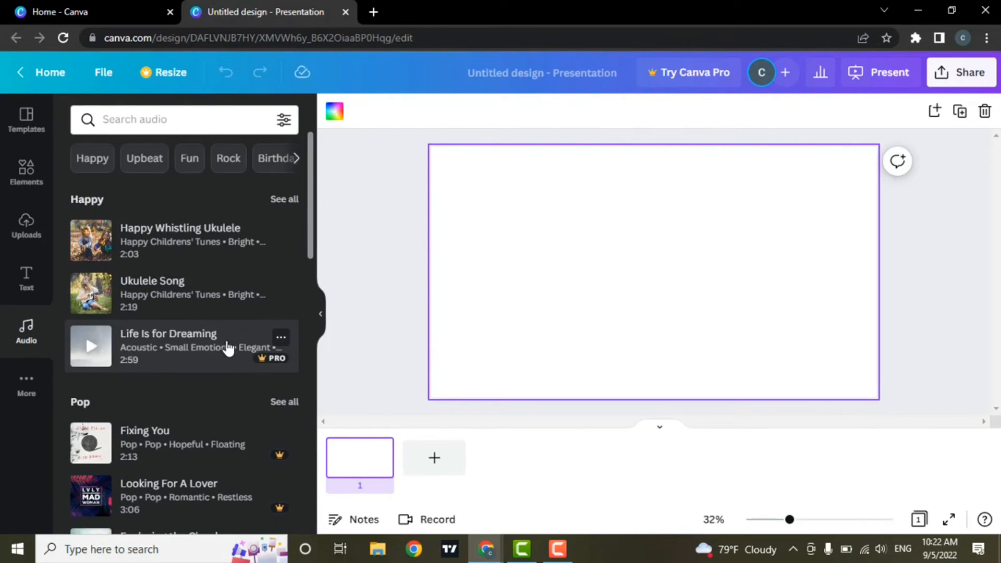
Step: Expand the audio categories and add the Advertising track to the presentation
{"action": "left_click", "coordinate": [296, 162]}
{"action": "left_click", "coordinate": [295, 159]}
{"action": "left_click", "coordinate": [296, 158]}
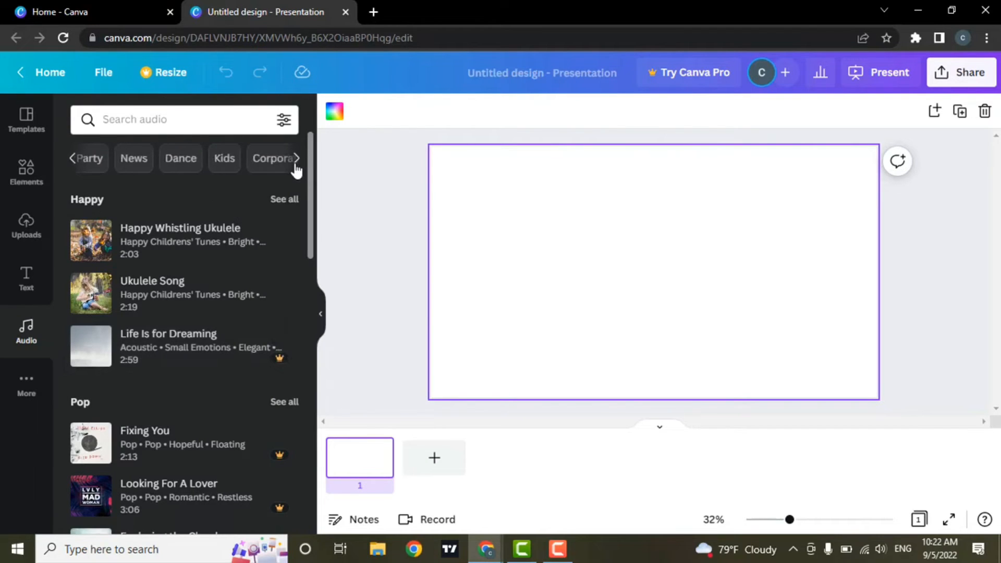
{"action": "scroll", "coordinate": [245, 375], "scroll_direction": "down", "scroll_amount": 10}
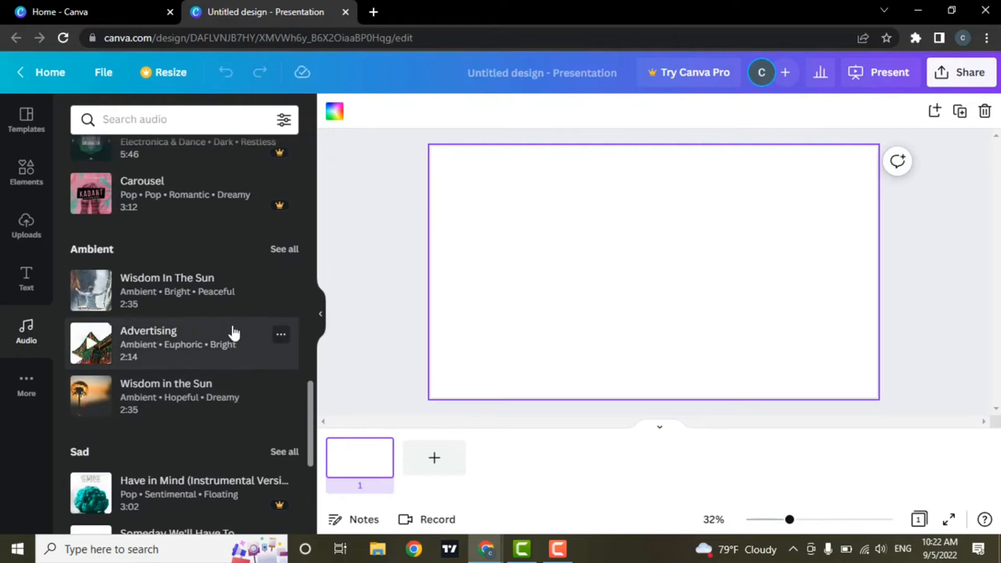
{"action": "left_click", "coordinate": [168, 336]}
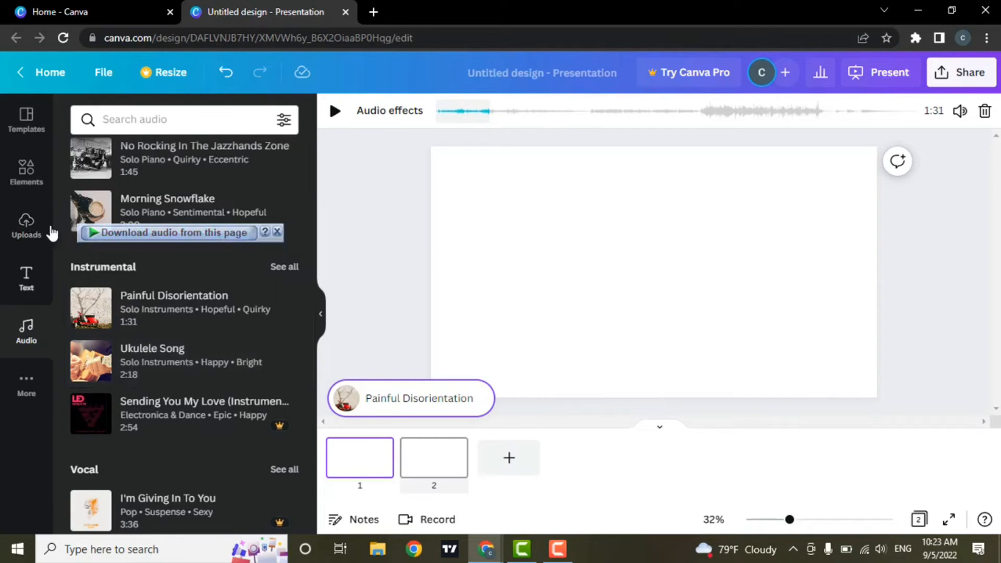
Step: Show the Uploads panel in the left sidebar
{"action": "left_click", "coordinate": [26, 225]}
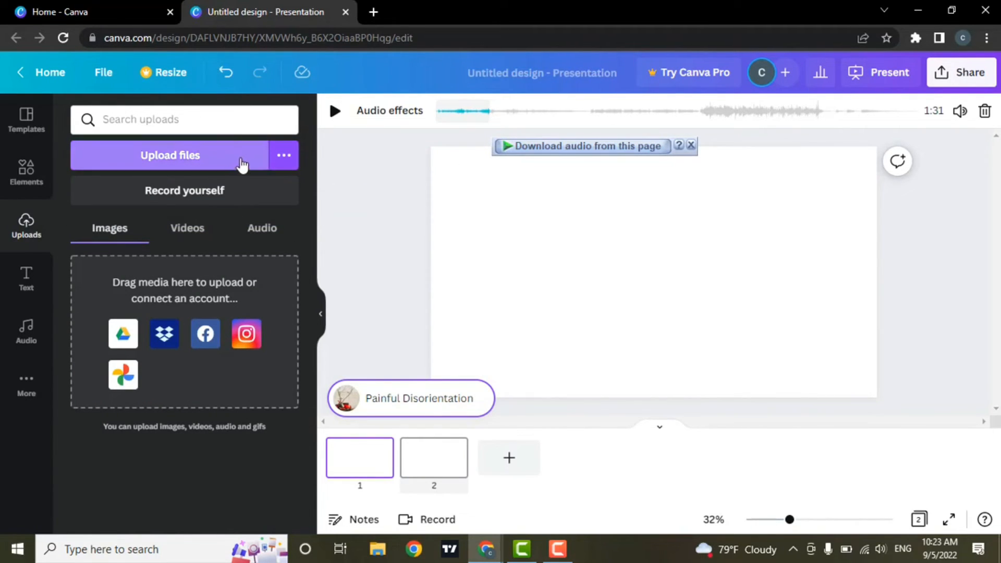
Step: Upload the dg audio file from Downloads and drag dg.mp3 toward the design
{"action": "left_click", "coordinate": [257, 245]}
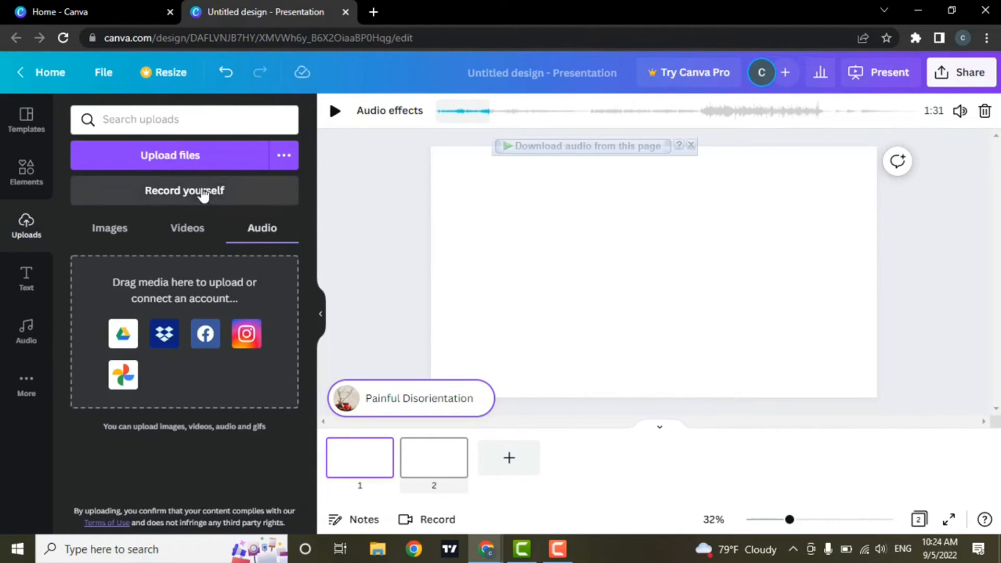
{"action": "left_click", "coordinate": [224, 161]}
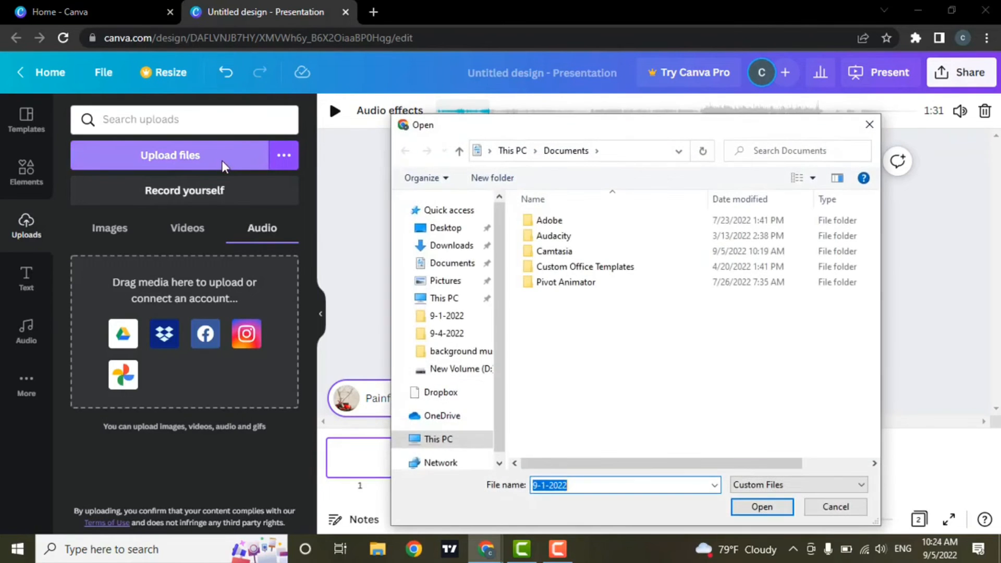
{"action": "left_click", "coordinate": [445, 245]}
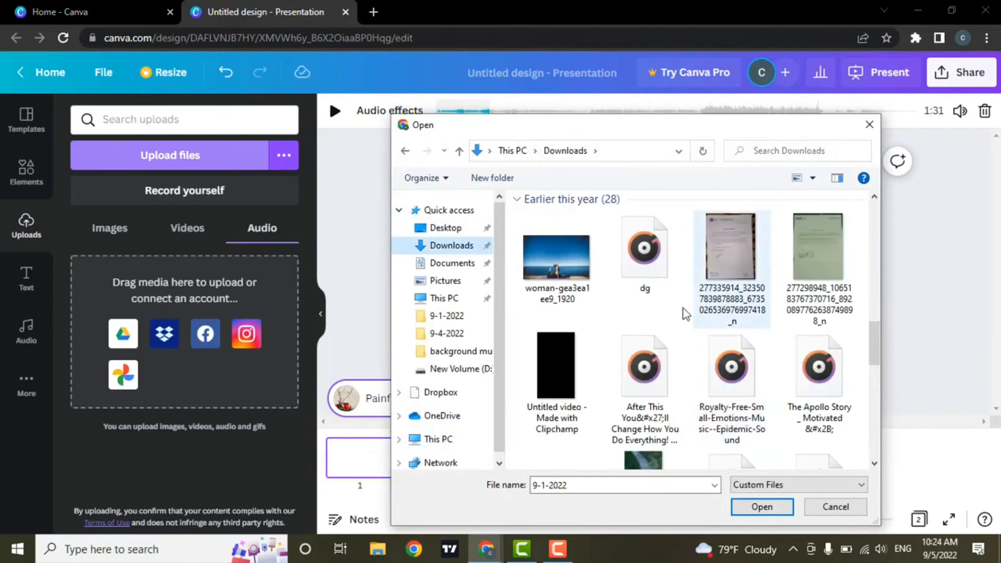
{"action": "left_click", "coordinate": [666, 286]}
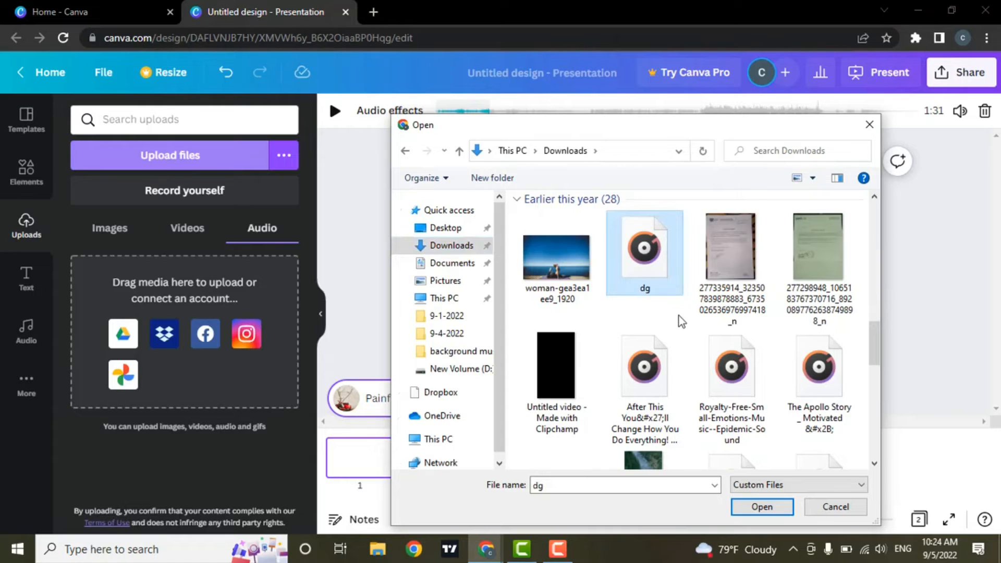
{"action": "left_click", "coordinate": [780, 508]}
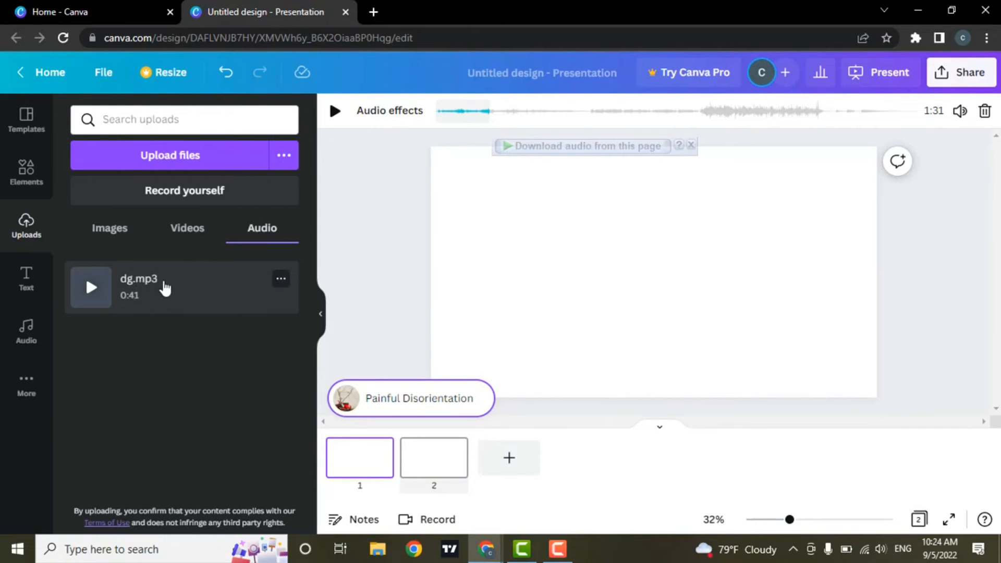
{"action": "left_click_drag", "start_coordinate": [156, 290], "coordinate": [126, 275]}
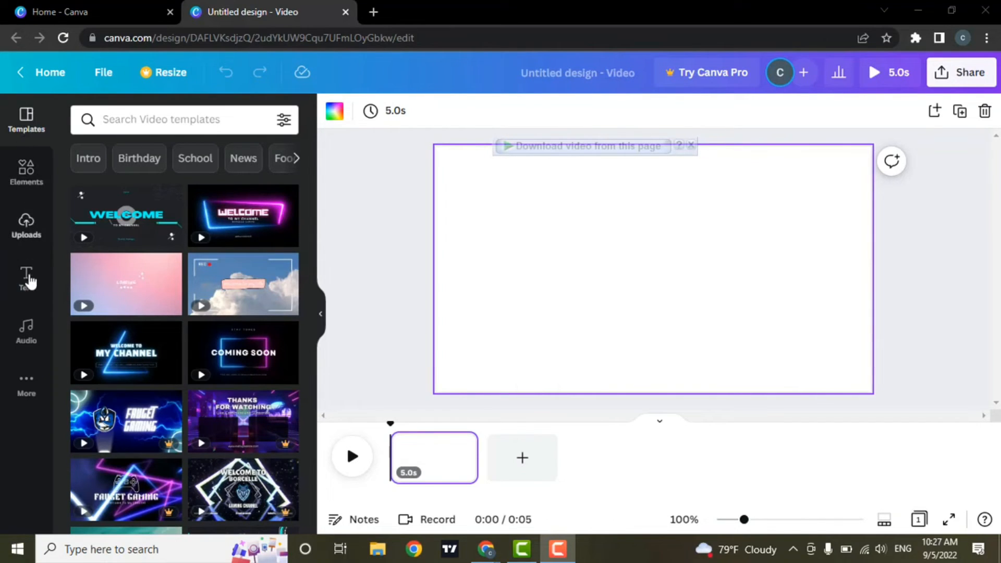
Step: Bring up the Text panel and scroll through its font combinations
{"action": "left_click", "coordinate": [31, 285]}
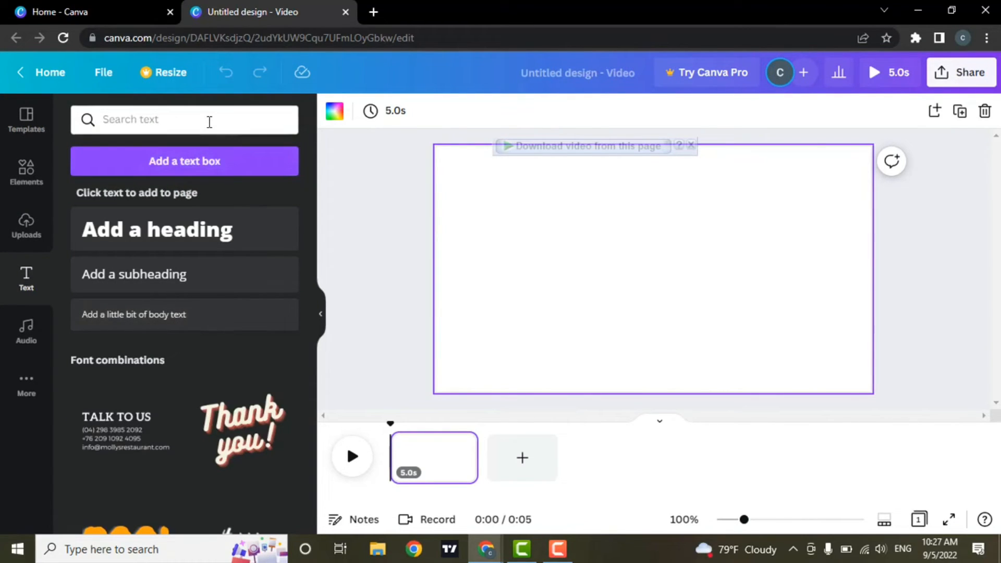
{"action": "left_click", "coordinate": [209, 122]}
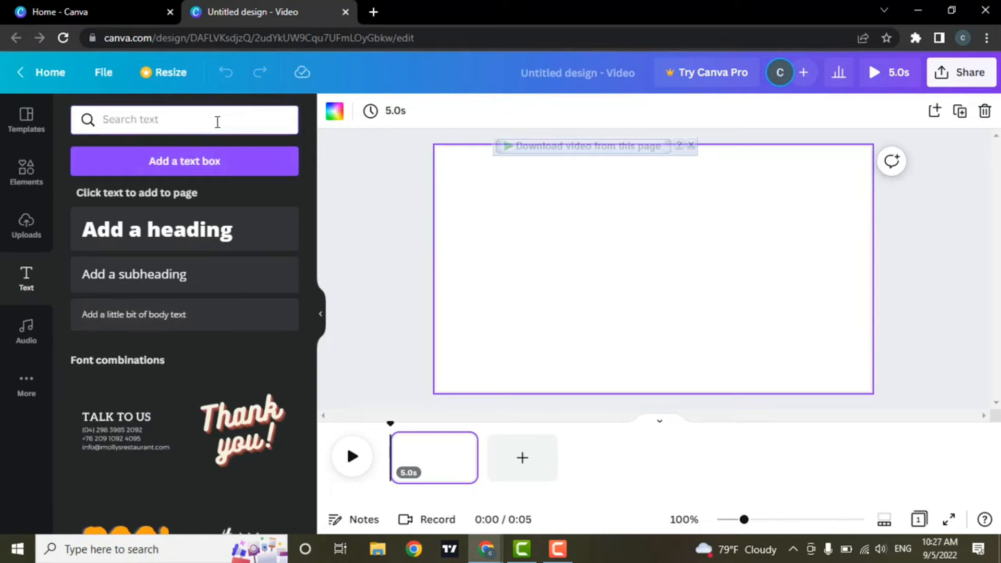
{"action": "scroll", "coordinate": [239, 385], "scroll_direction": "down", "scroll_amount": 10}
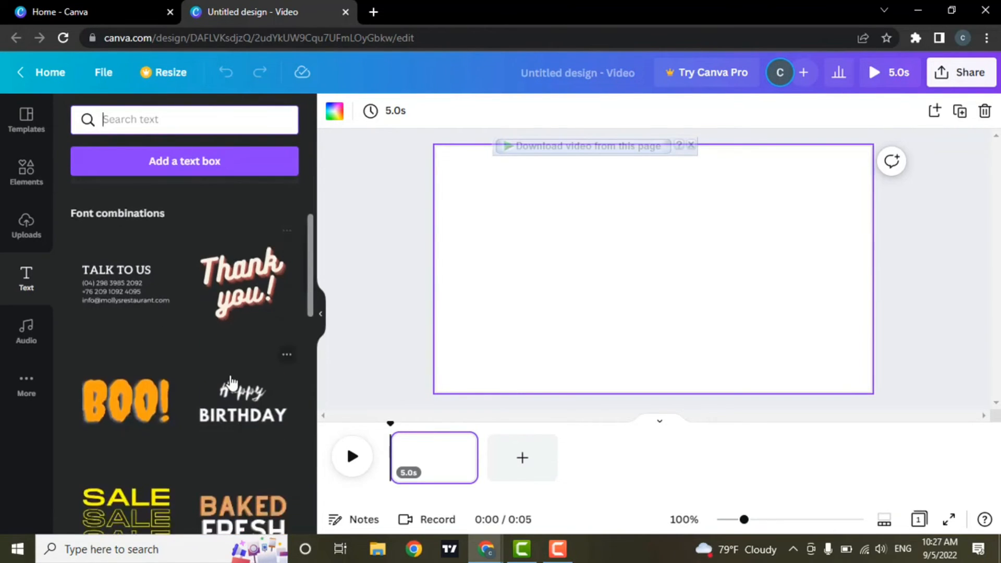
{"action": "scroll", "coordinate": [227, 383], "scroll_direction": "up", "scroll_amount": 4}
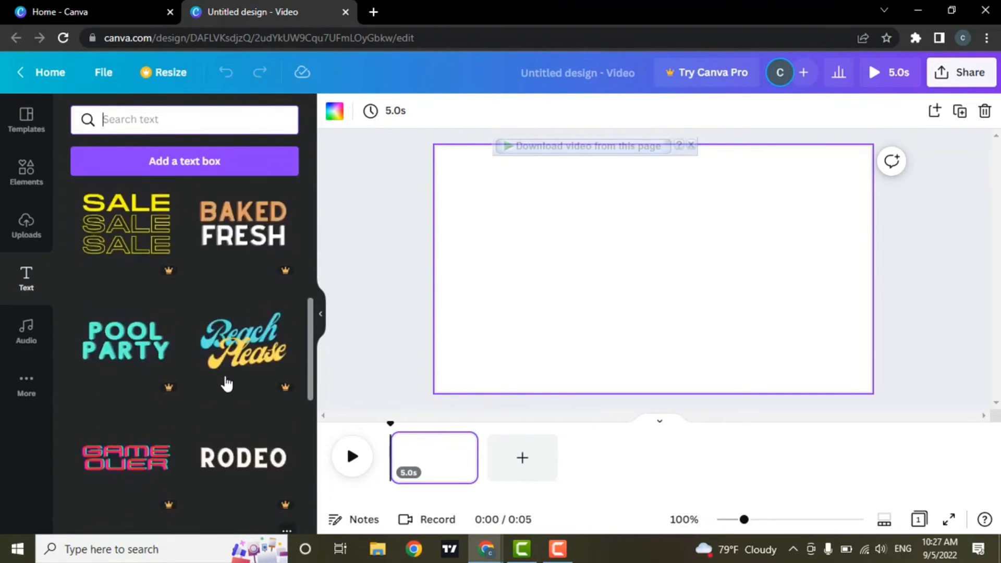
{"action": "scroll", "coordinate": [228, 383], "scroll_direction": "down", "scroll_amount": 4}
{"action": "scroll", "coordinate": [226, 385], "scroll_direction": "up", "scroll_amount": 1}
{"action": "scroll", "coordinate": [226, 385], "scroll_direction": "up", "scroll_amount": 5}
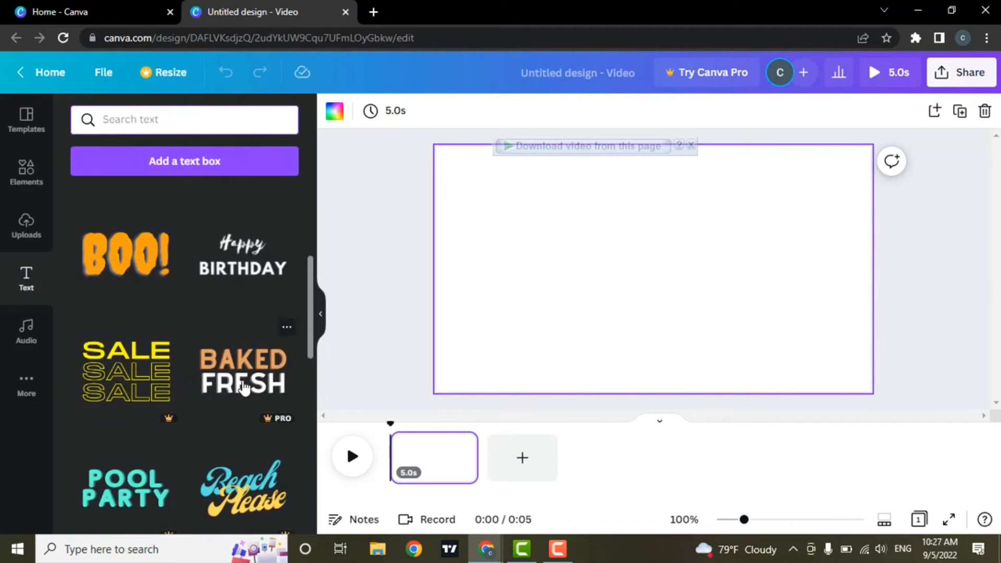
{"action": "scroll", "coordinate": [244, 388], "scroll_direction": "up", "scroll_amount": 5}
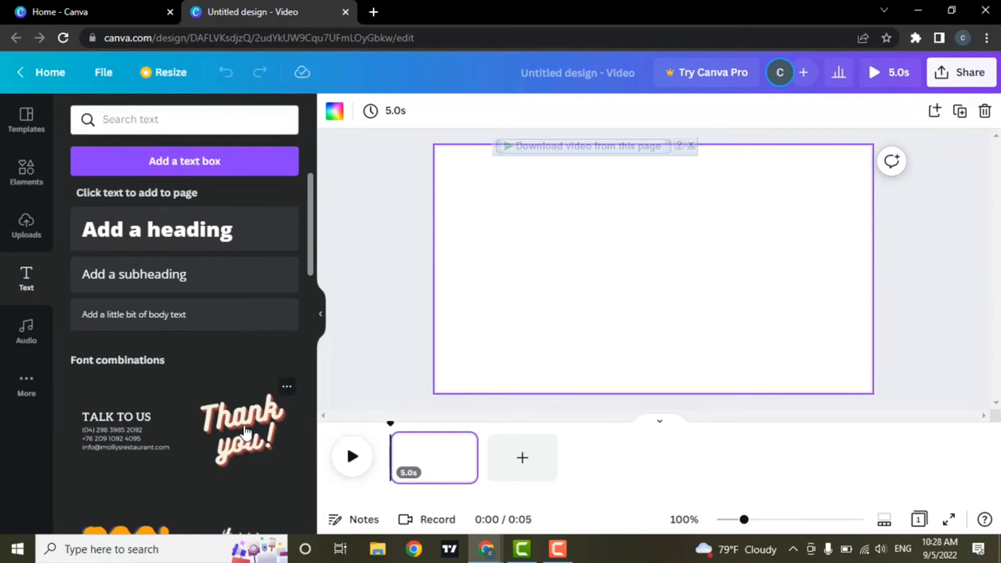
Step: Add the Thank you! text combination and replace 'Thank' with 'Hello'
{"action": "left_click", "coordinate": [245, 432]}
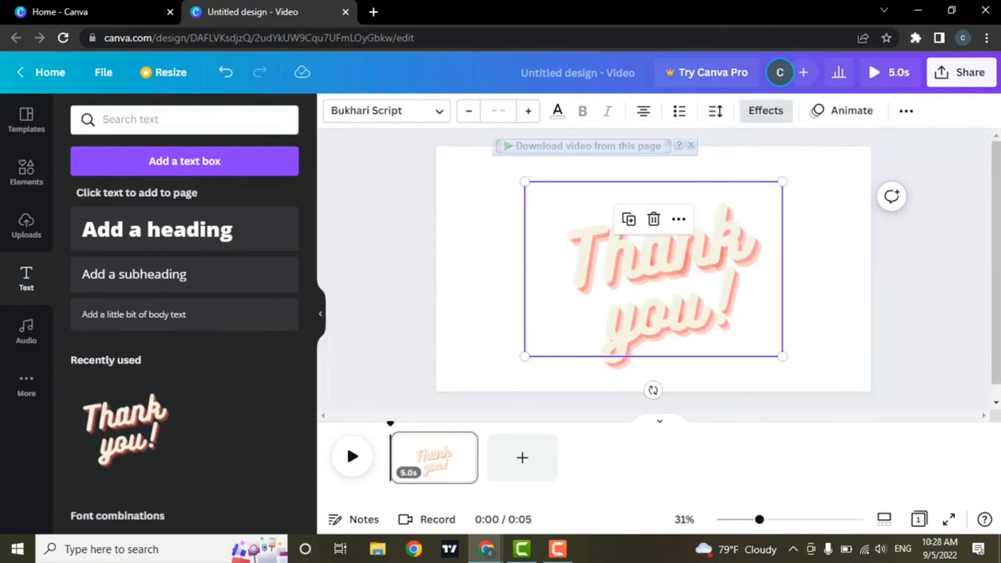
{"action": "left_click", "coordinate": [827, 255]}
{"action": "double_click", "coordinate": [693, 262]}
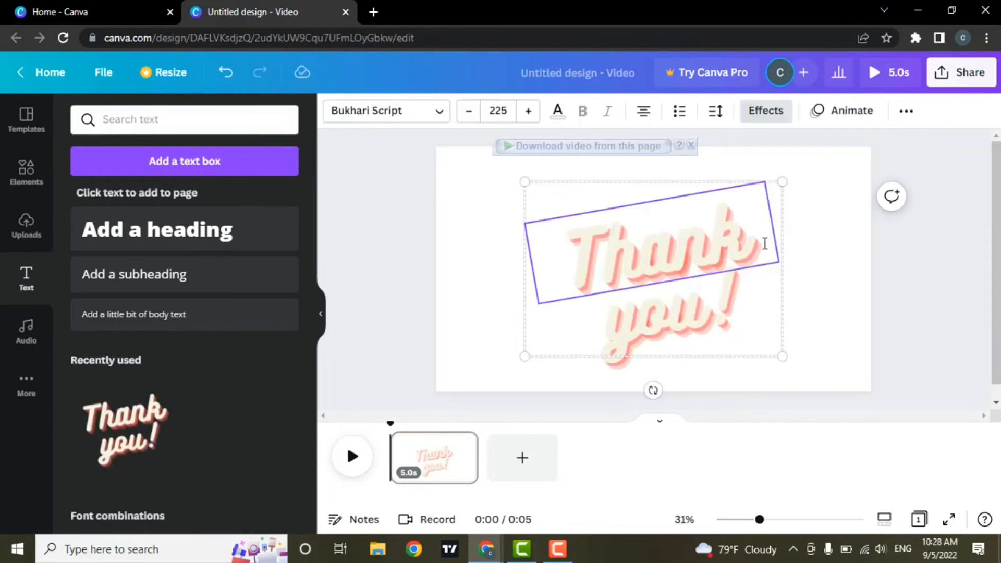
{"action": "double_click", "coordinate": [765, 244]}
{"action": "key", "text": "BackSpace"}
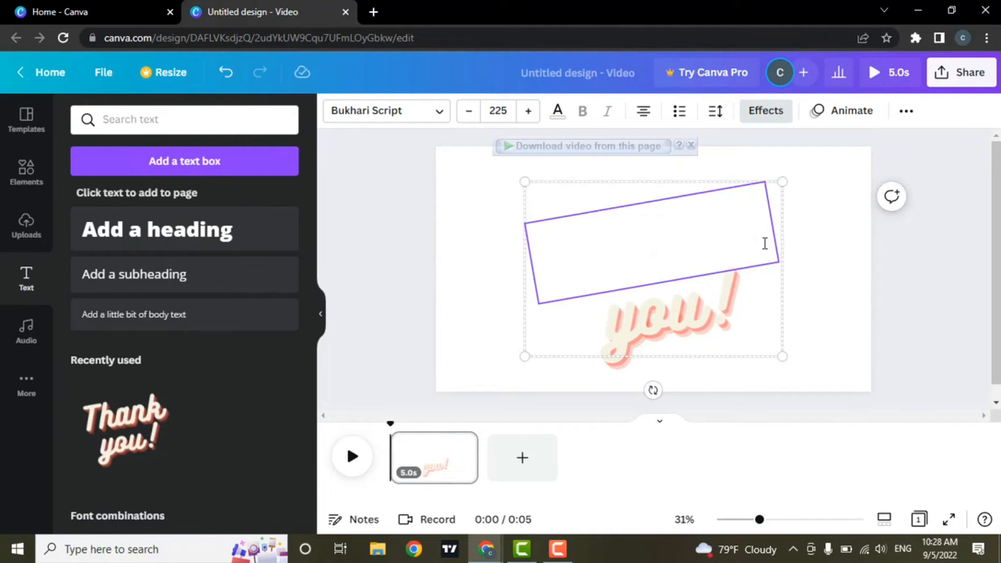
{"action": "type", "text": "Hello"}
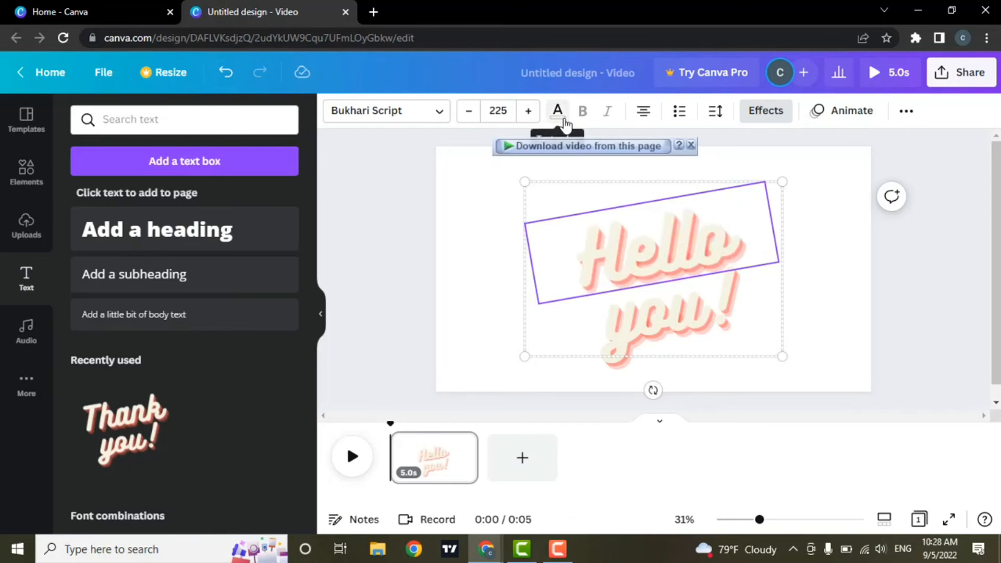
Step: Make 'Hello' dark grey with font size 100
{"action": "left_click", "coordinate": [557, 111]}
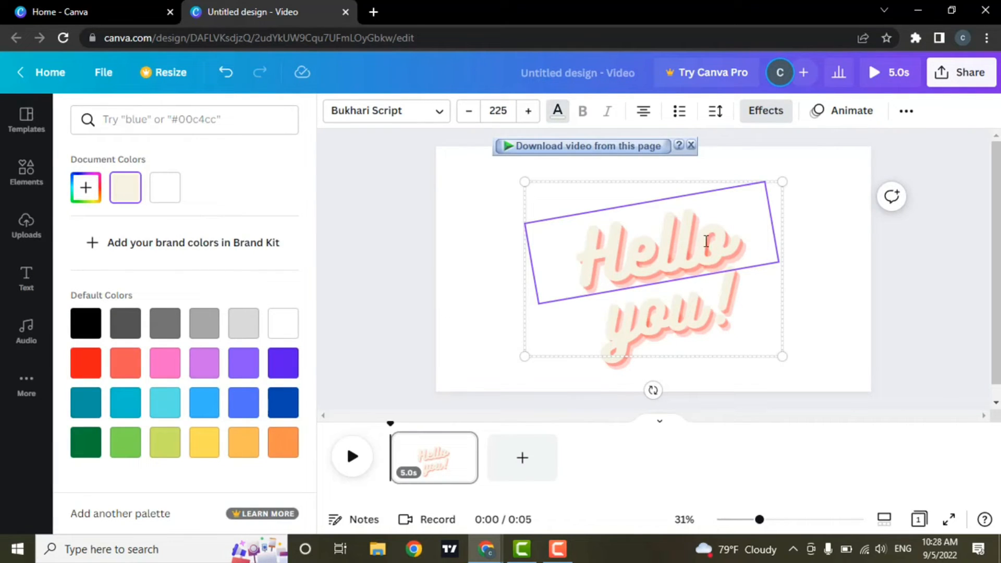
{"action": "left_click", "coordinate": [129, 337]}
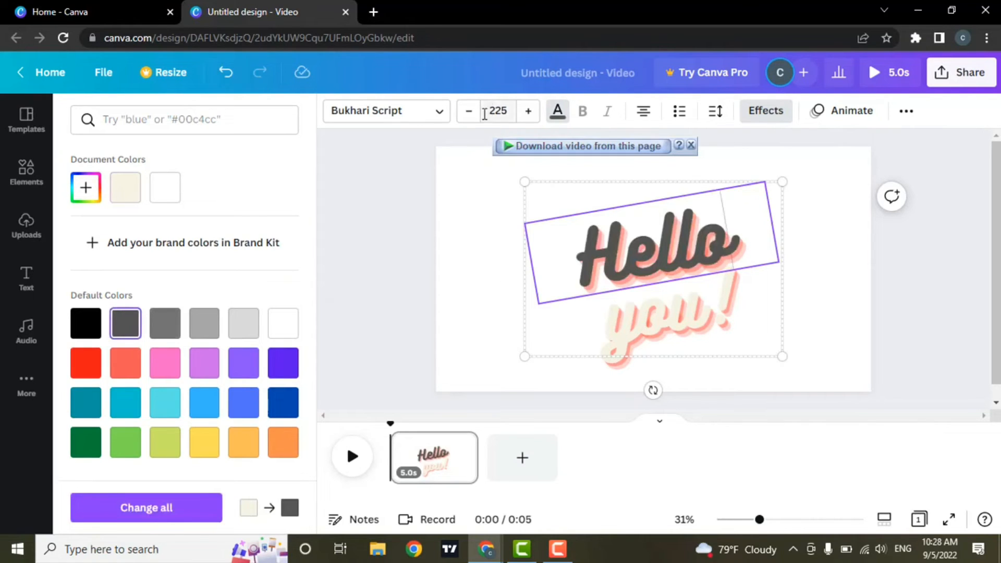
{"action": "left_click", "coordinate": [472, 115]}
{"action": "left_click", "coordinate": [472, 116]}
{"action": "left_click", "coordinate": [472, 115]}
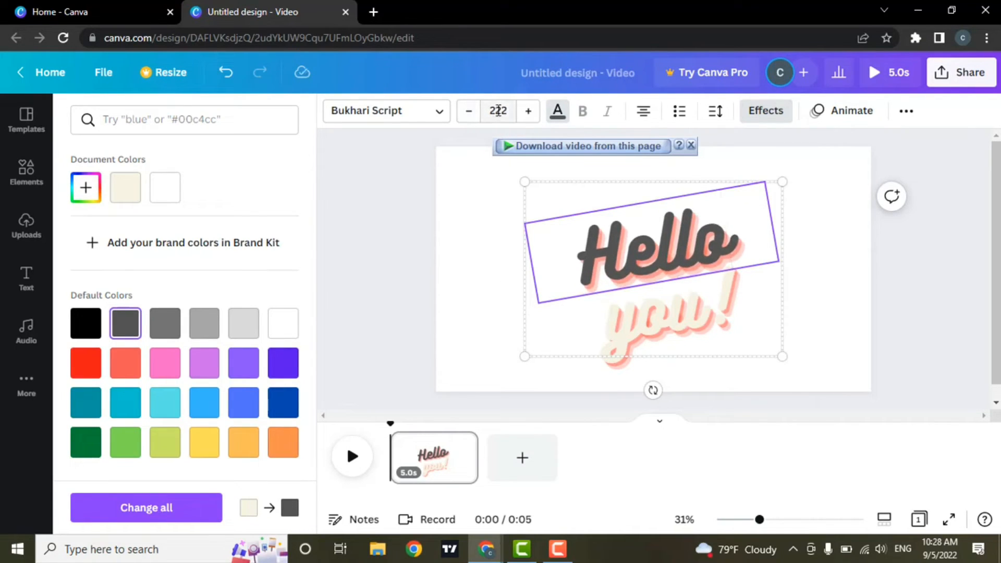
{"action": "left_click", "coordinate": [469, 115]}
{"action": "left_click", "coordinate": [469, 115]}
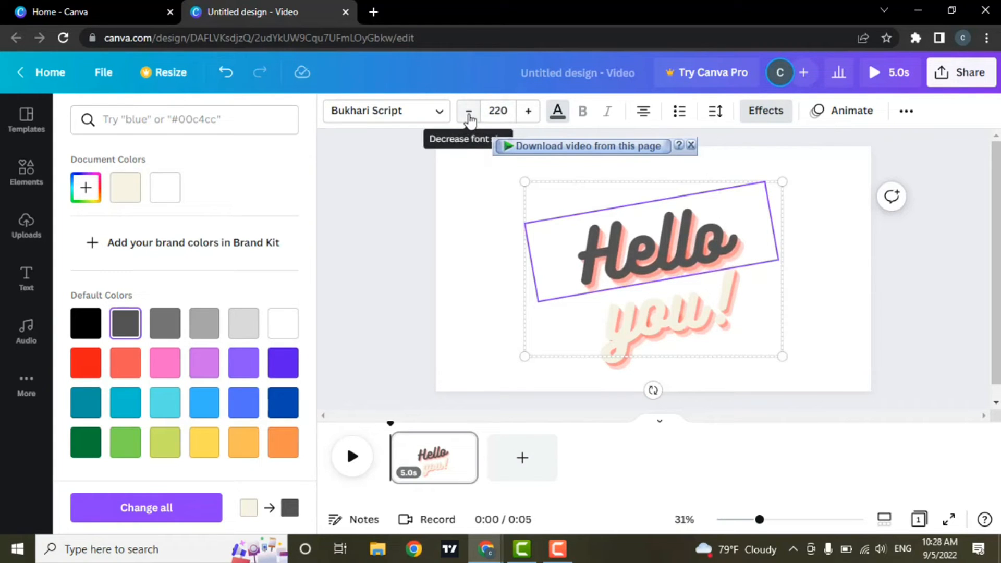
{"action": "type", "text": "100"}
{"action": "key", "text": "BackSpace"}
{"action": "key", "text": "BackSpace"}
{"action": "type", "text": "100"}
{"action": "key", "text": "Return"}
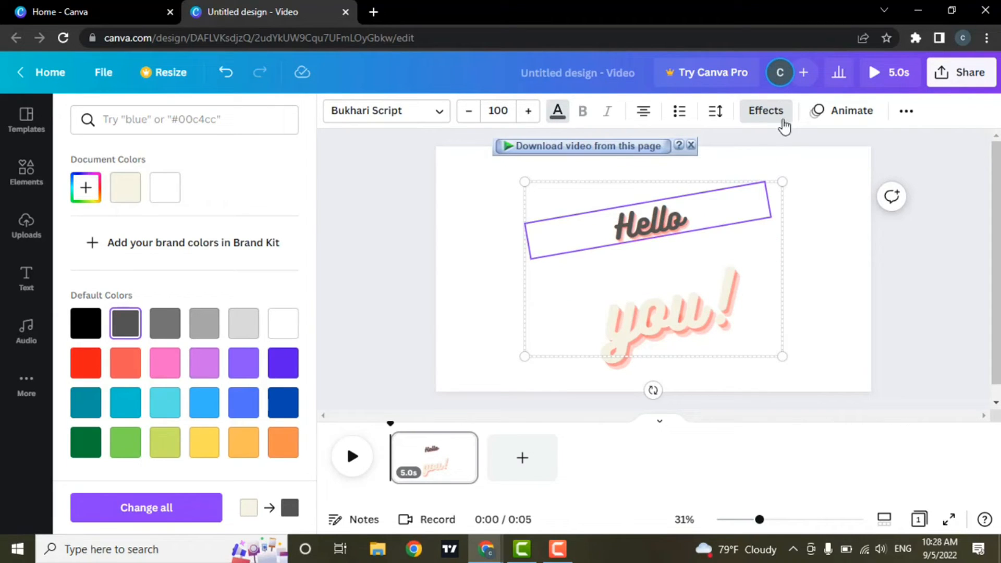
Step: Apply the grey Background text effect to 'Hello'
{"action": "left_click", "coordinate": [779, 119]}
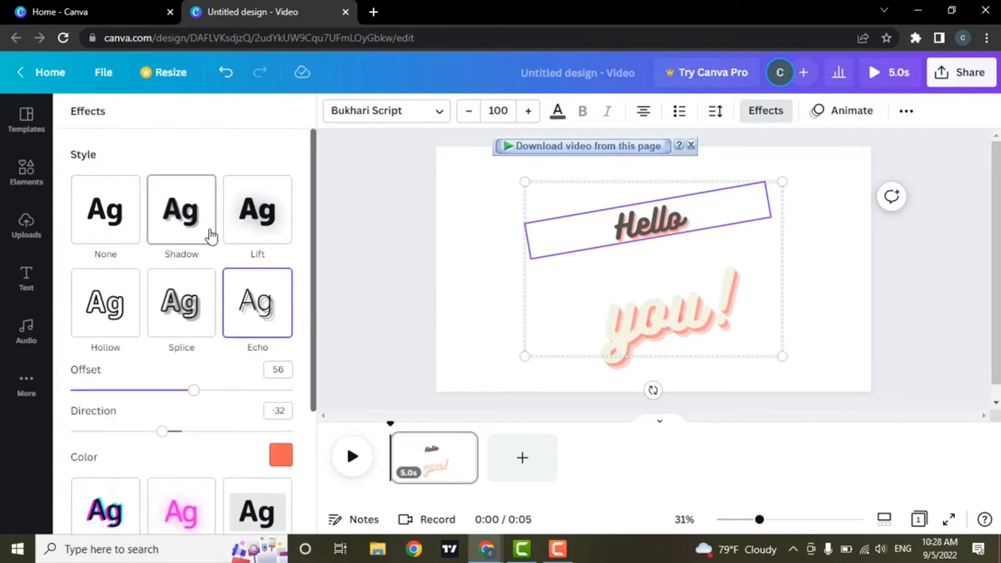
{"action": "scroll", "coordinate": [228, 271], "scroll_direction": "down", "scroll_amount": 2}
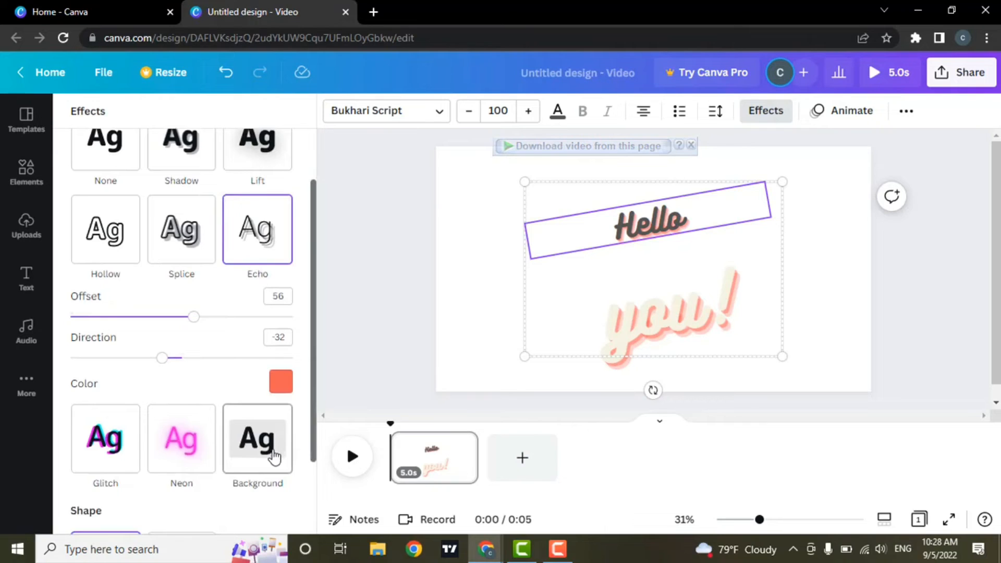
{"action": "left_click", "coordinate": [273, 458]}
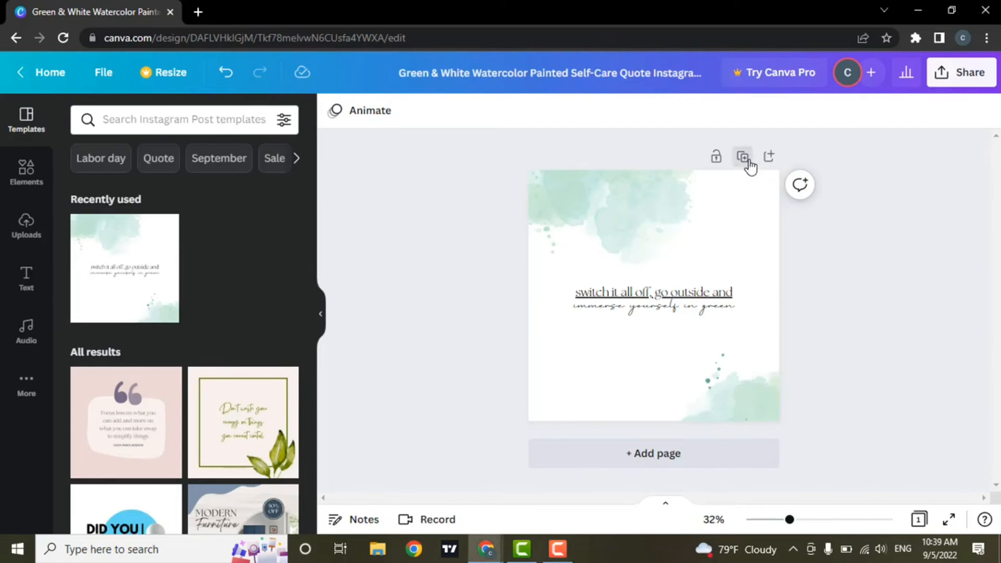
Step: Duplicate the watercolor quote page twice to make three pages
{"action": "left_click", "coordinate": [744, 158]}
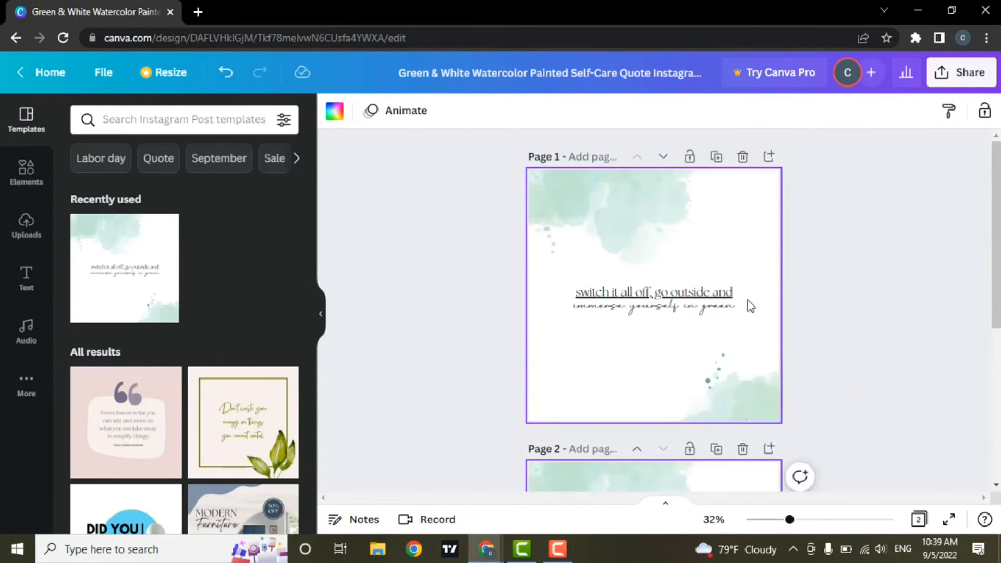
{"action": "scroll", "coordinate": [750, 290], "scroll_direction": "up", "scroll_amount": 3}
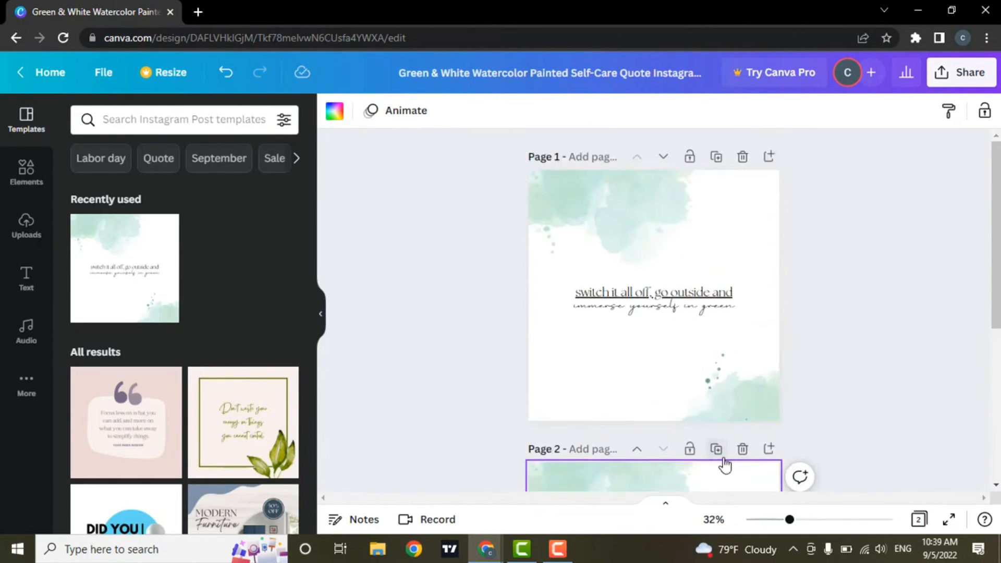
{"action": "left_click", "coordinate": [718, 452]}
{"action": "scroll", "coordinate": [756, 427], "scroll_direction": "up", "scroll_amount": 4}
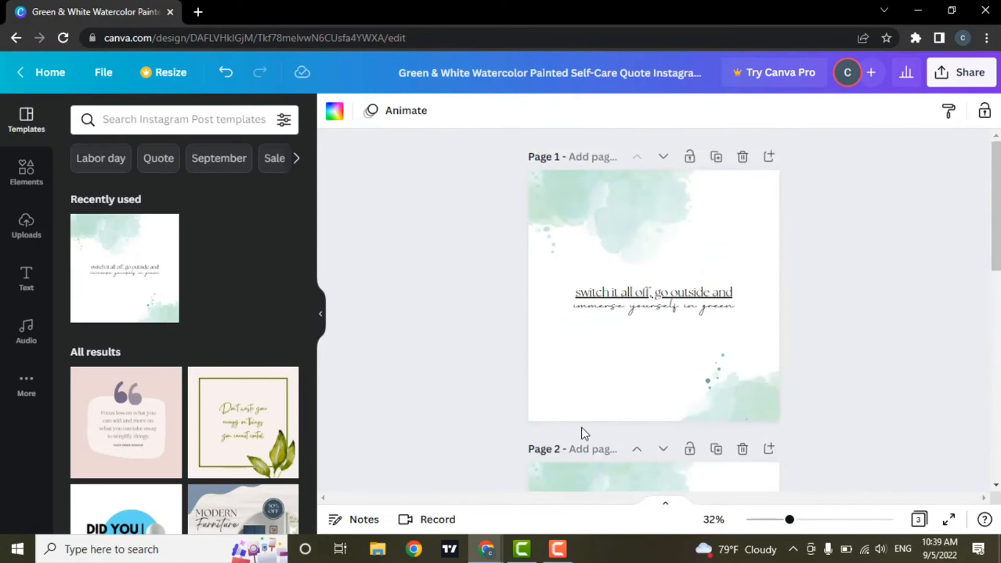
Step: Add a '1' subheading at page 1's lower left, sized to about 46 pt
{"action": "left_click", "coordinate": [25, 284]}
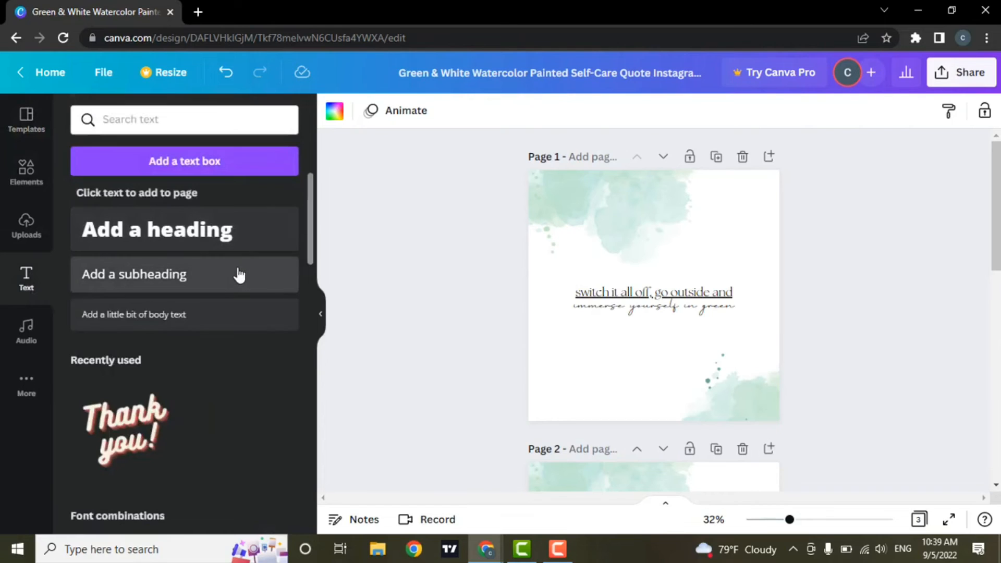
{"action": "left_click", "coordinate": [245, 275]}
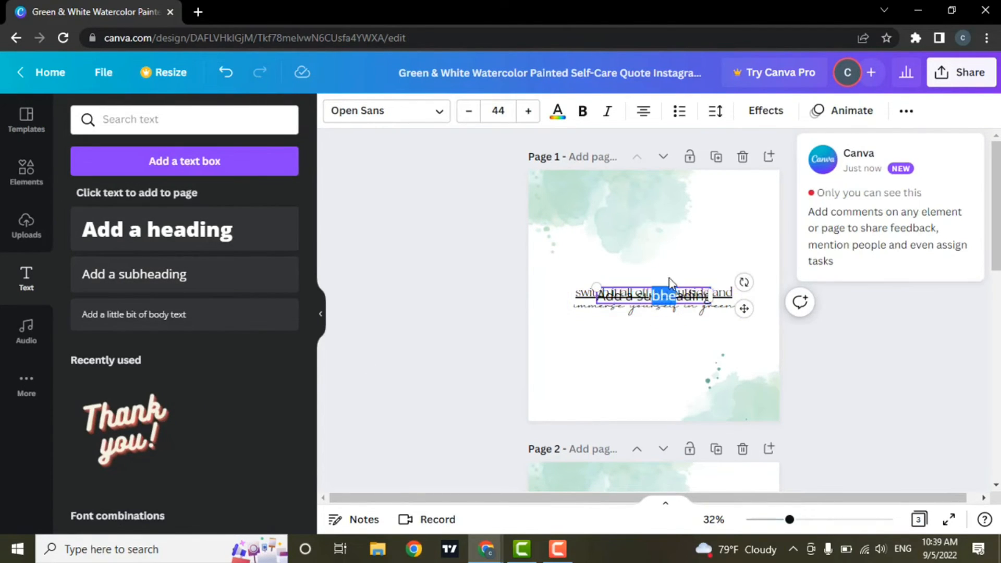
{"action": "left_click_drag", "start_coordinate": [652, 305], "coordinate": [605, 445]}
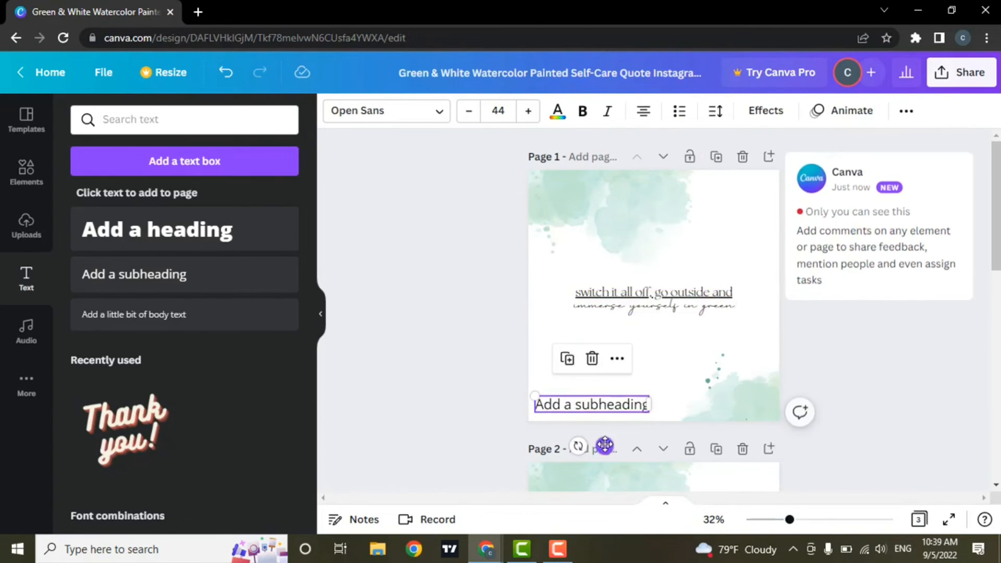
{"action": "double_click", "coordinate": [634, 407]}
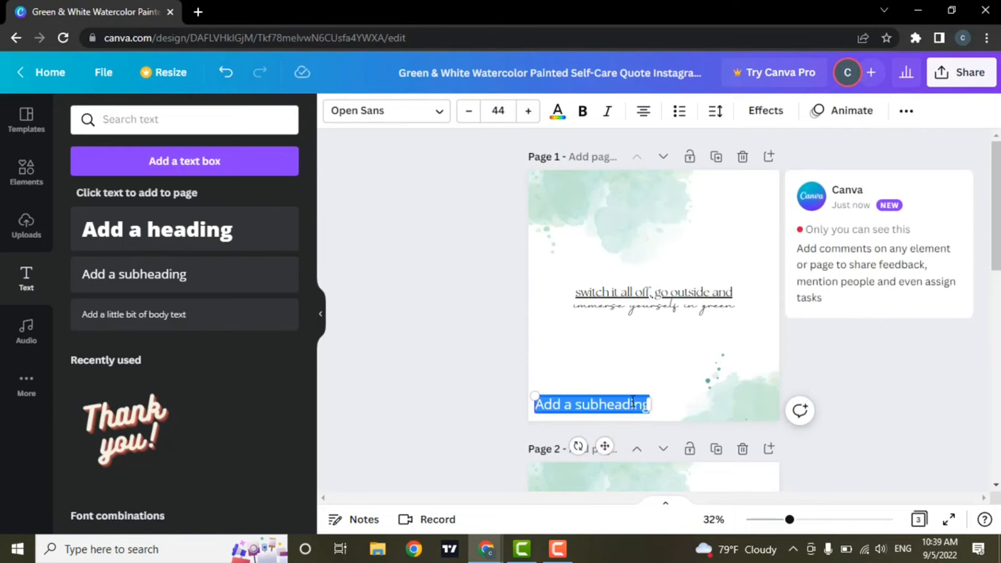
{"action": "type", "text": "1"}
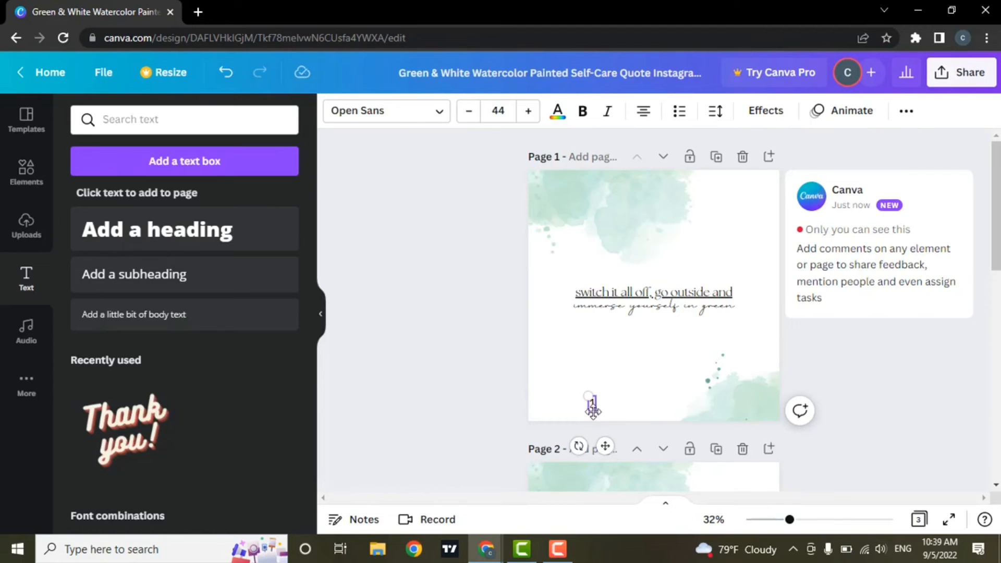
{"action": "left_click_drag", "start_coordinate": [588, 398], "coordinate": [542, 390]}
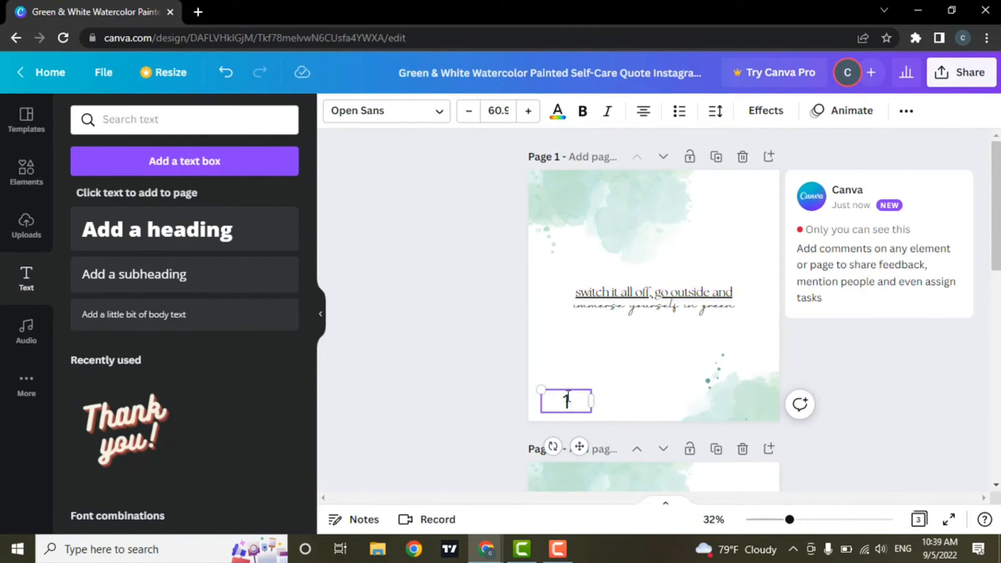
{"action": "mouse_move", "coordinate": [542, 390]}
{"action": "left_mouse_down"}
{"action": "mouse_move", "coordinate": [573, 404]}
{"action": "mouse_move", "coordinate": [551, 403]}
{"action": "left_mouse_up"}
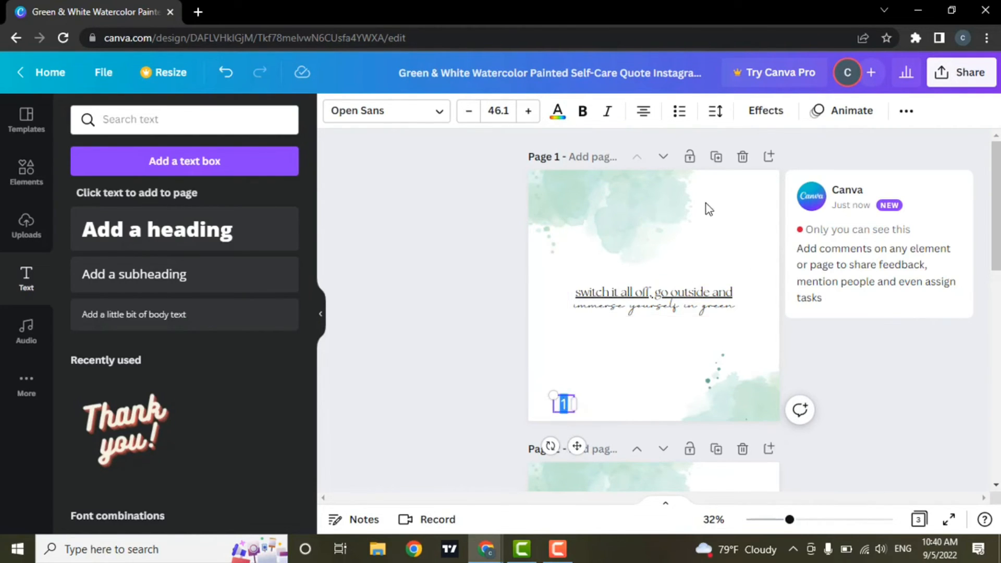
Step: Colour the page-number 1 purple
{"action": "left_click", "coordinate": [558, 110]}
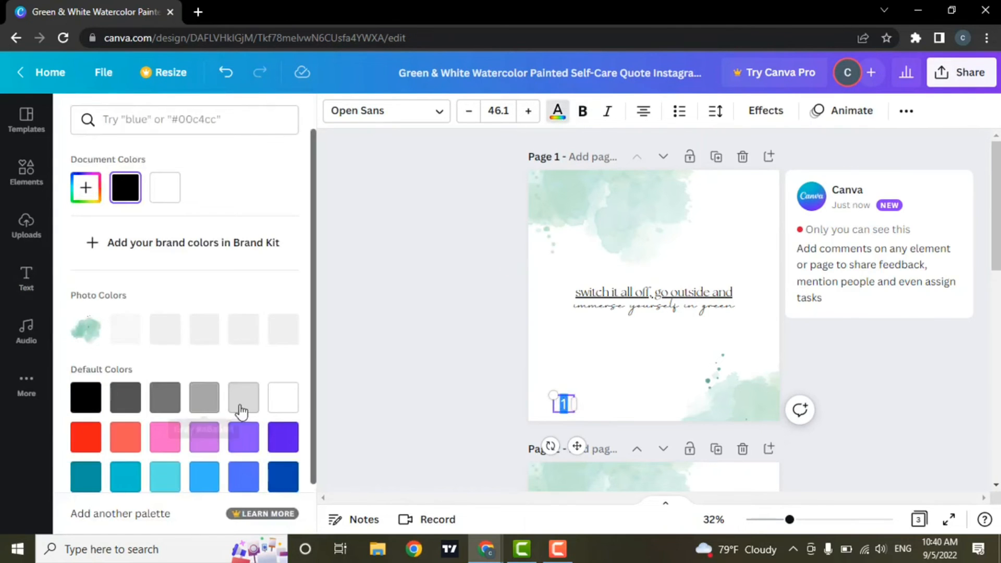
{"action": "left_click", "coordinate": [282, 437]}
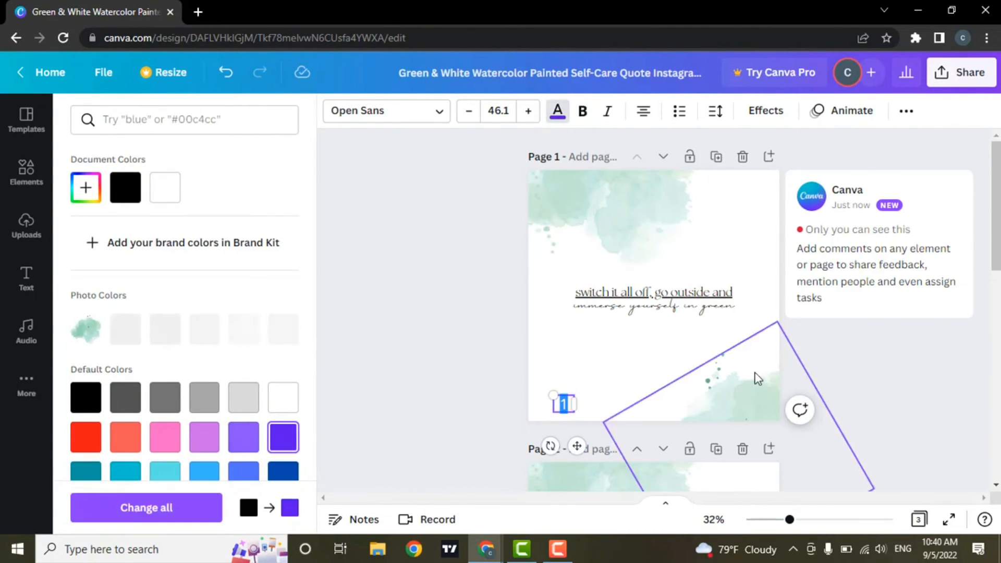
{"action": "left_click", "coordinate": [758, 379]}
{"action": "left_click", "coordinate": [572, 406]}
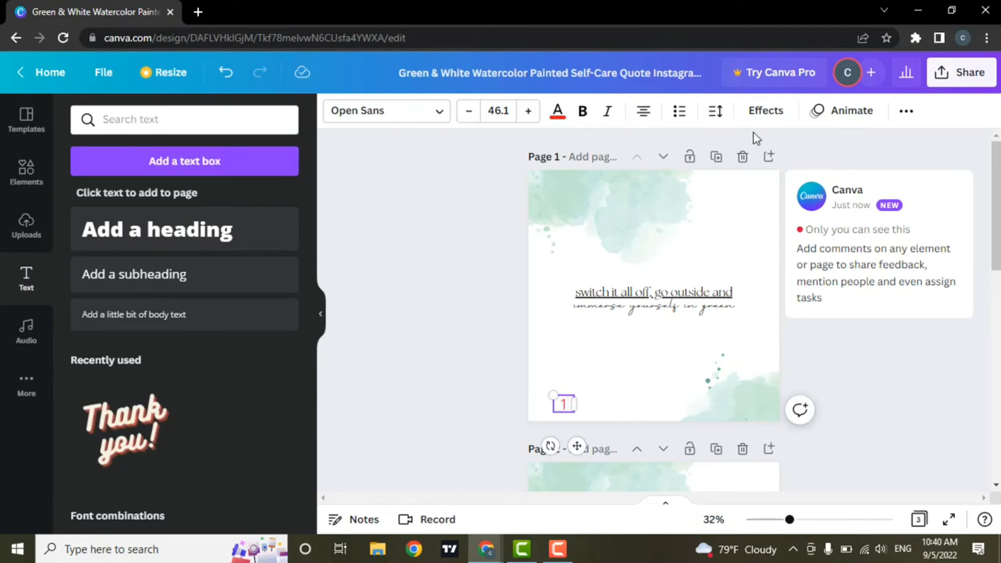
Step: Give the 1 a Background text effect and recolour it dark green
{"action": "left_click", "coordinate": [764, 110]}
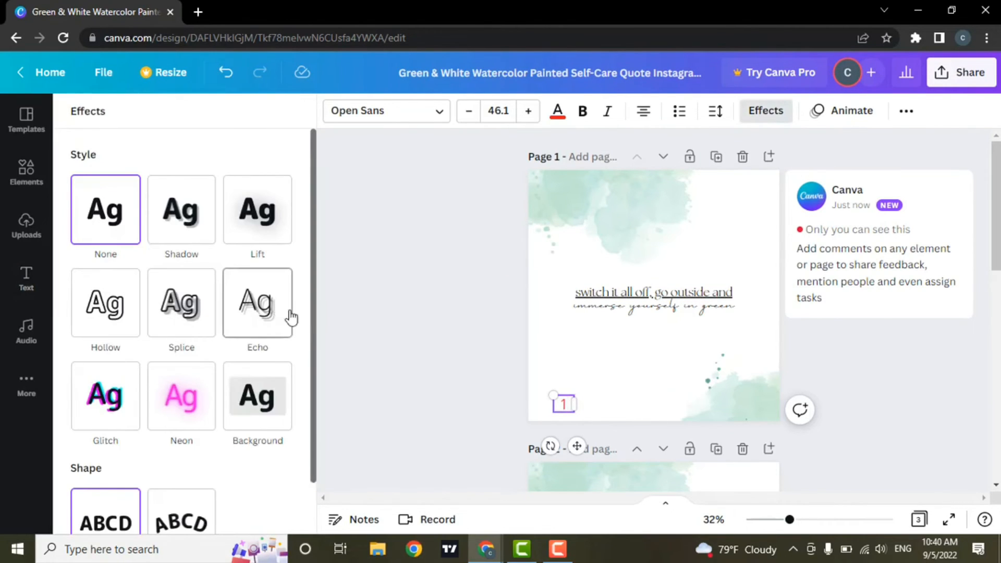
{"action": "left_click", "coordinate": [283, 418]}
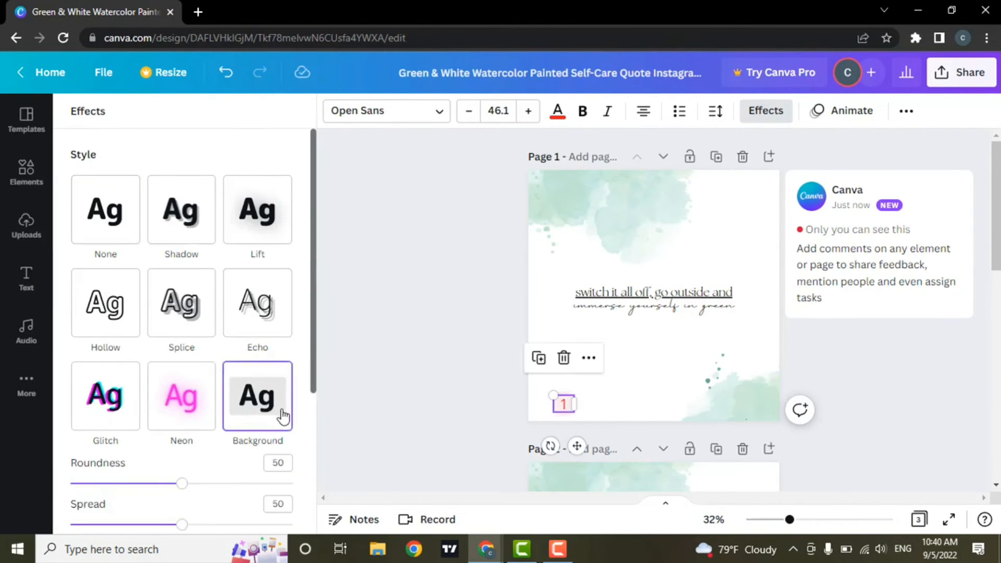
{"action": "left_click", "coordinate": [561, 124]}
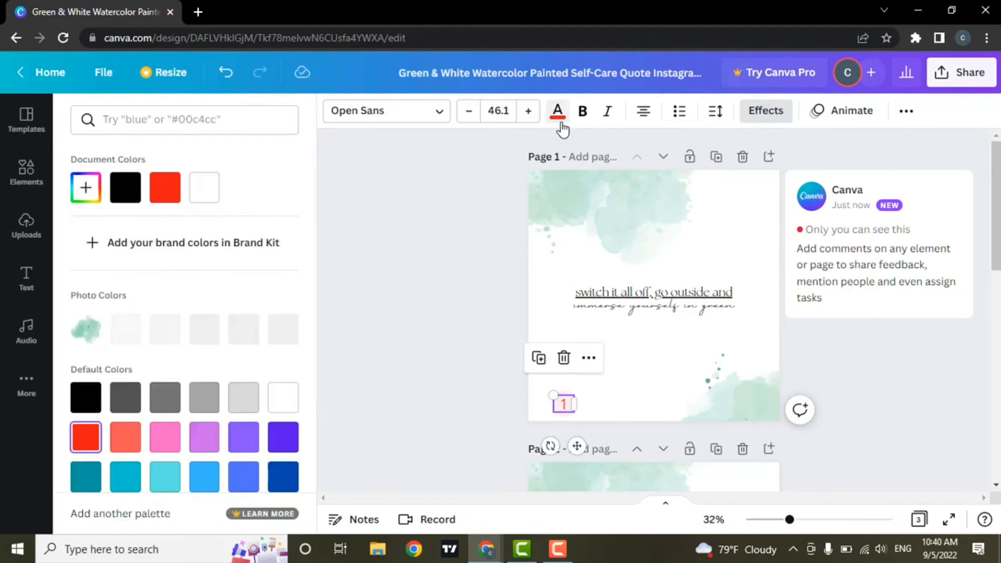
{"action": "scroll", "coordinate": [104, 423], "scroll_direction": "down", "scroll_amount": 1}
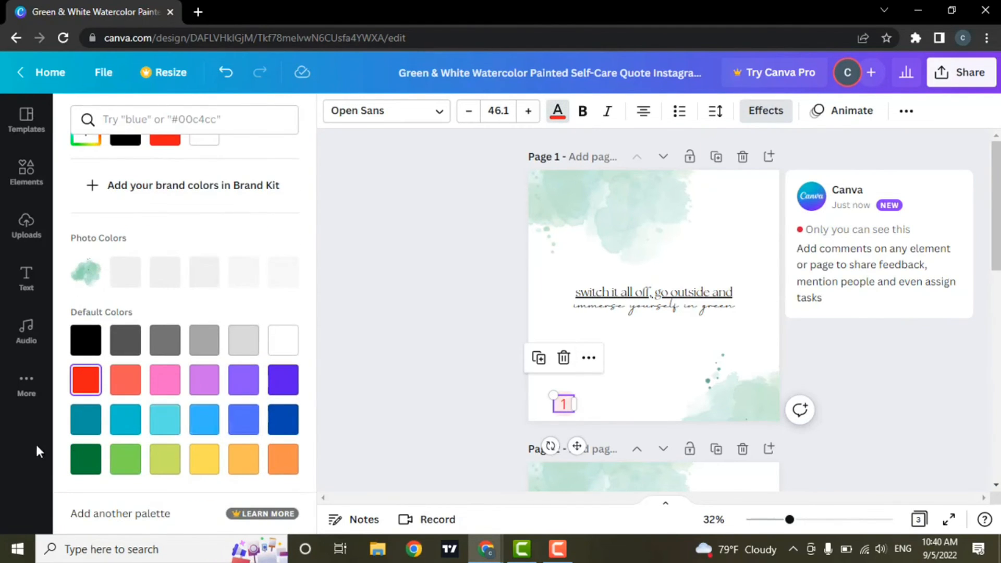
{"action": "left_click", "coordinate": [85, 459]}
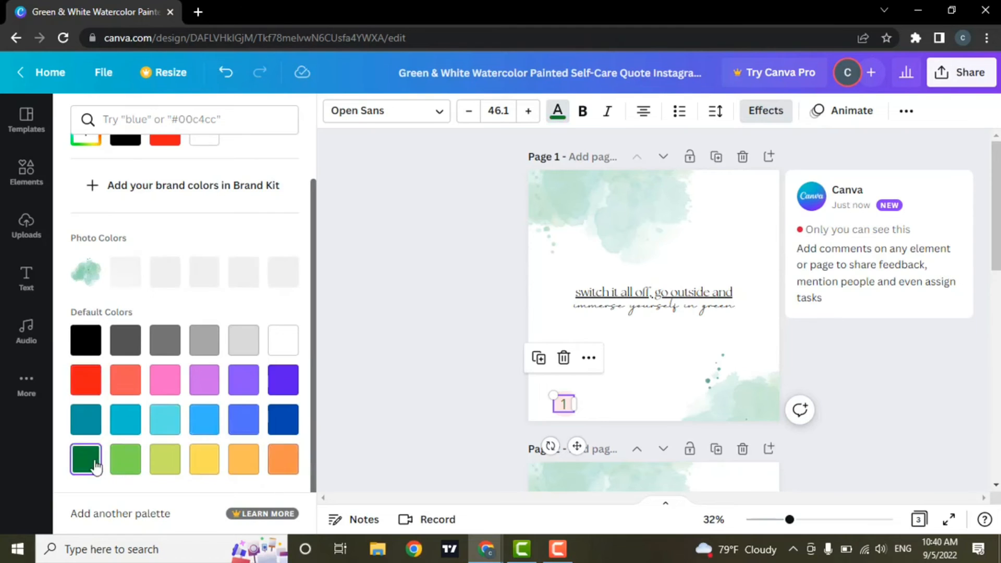
{"action": "left_click", "coordinate": [611, 376]}
{"action": "scroll", "coordinate": [611, 375], "scroll_direction": "down", "scroll_amount": 6}
{"action": "scroll", "coordinate": [610, 373], "scroll_direction": "down", "scroll_amount": 2}
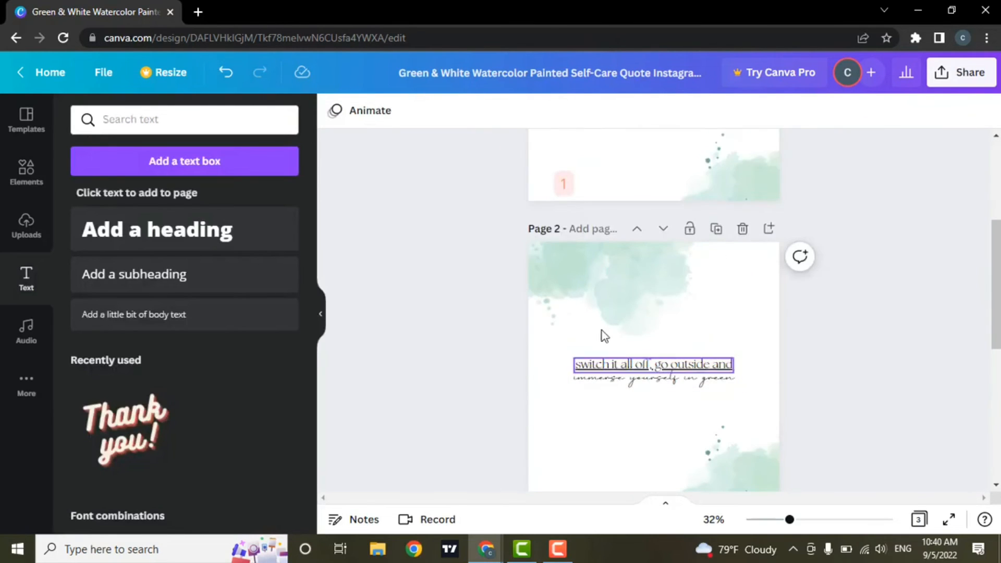
Step: Select the number label on page 2 and clear its 1 for the digit 2
{"action": "left_click", "coordinate": [564, 184]}
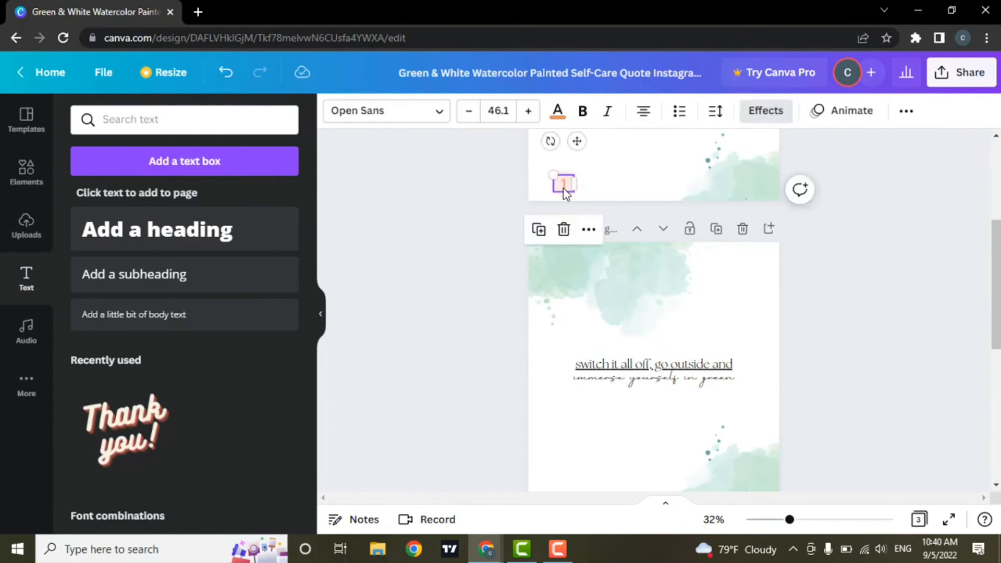
{"action": "scroll", "coordinate": [589, 292], "scroll_direction": "down", "scroll_amount": 2}
{"action": "left_click", "coordinate": [556, 409]}
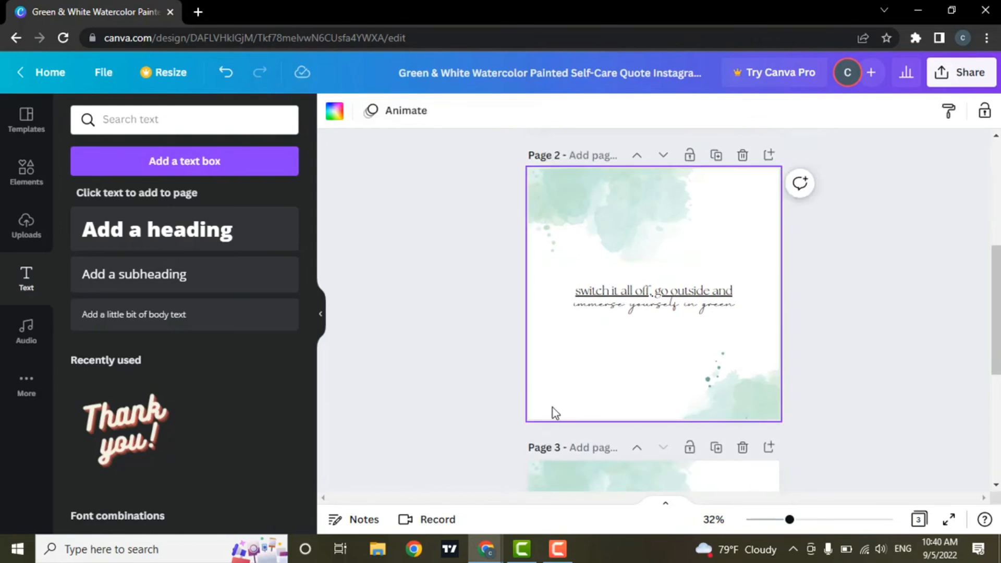
{"action": "left_click", "coordinate": [555, 407]}
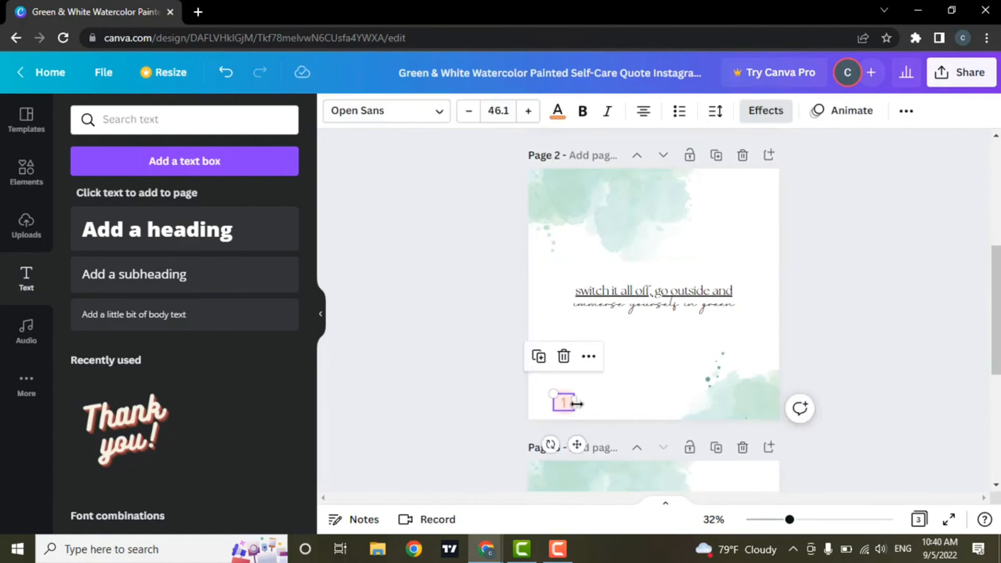
{"action": "left_click", "coordinate": [568, 408]}
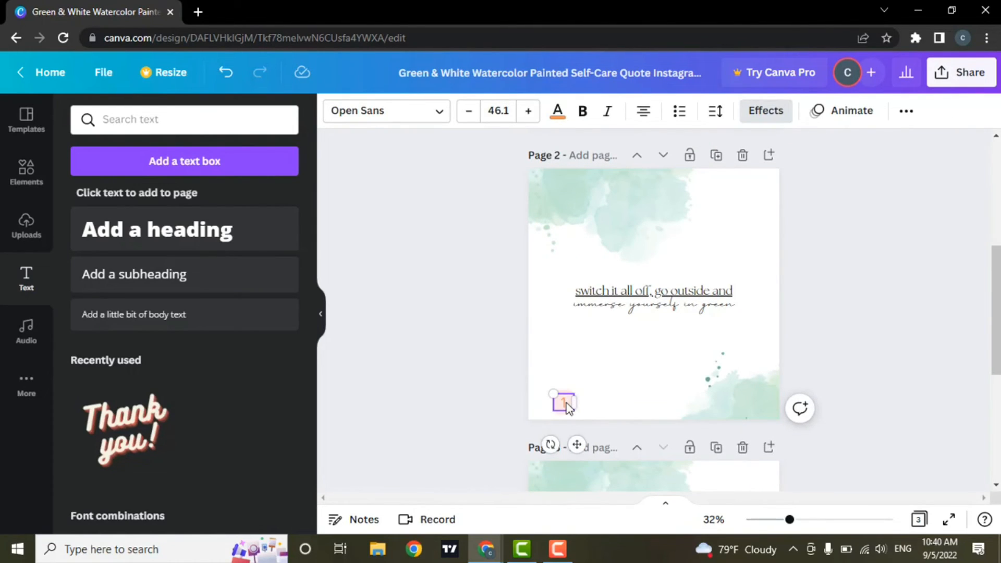
{"action": "key", "text": "BackSpace"}
{"action": "scroll", "coordinate": [568, 406], "scroll_direction": "down", "scroll_amount": 5}
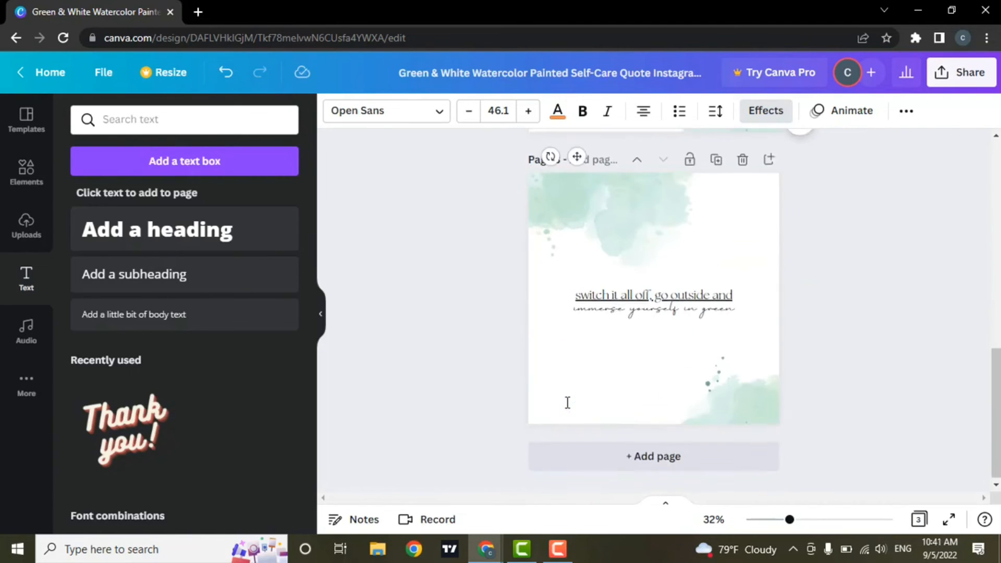
Step: Paste the number label onto page 3 and clear its 1 for the digit 3
{"action": "left_click", "coordinate": [565, 410]}
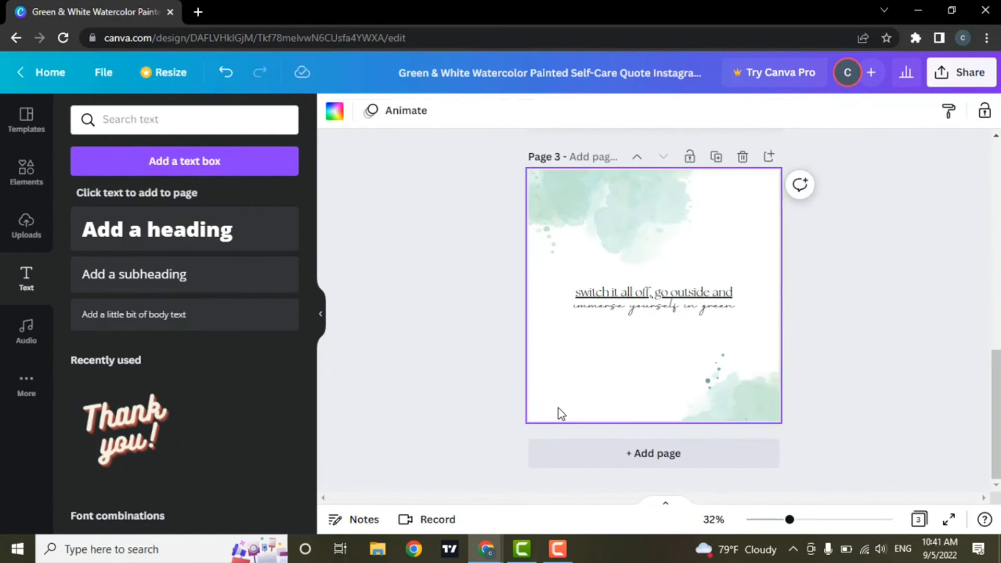
{"action": "key", "text": "ctrl+v"}
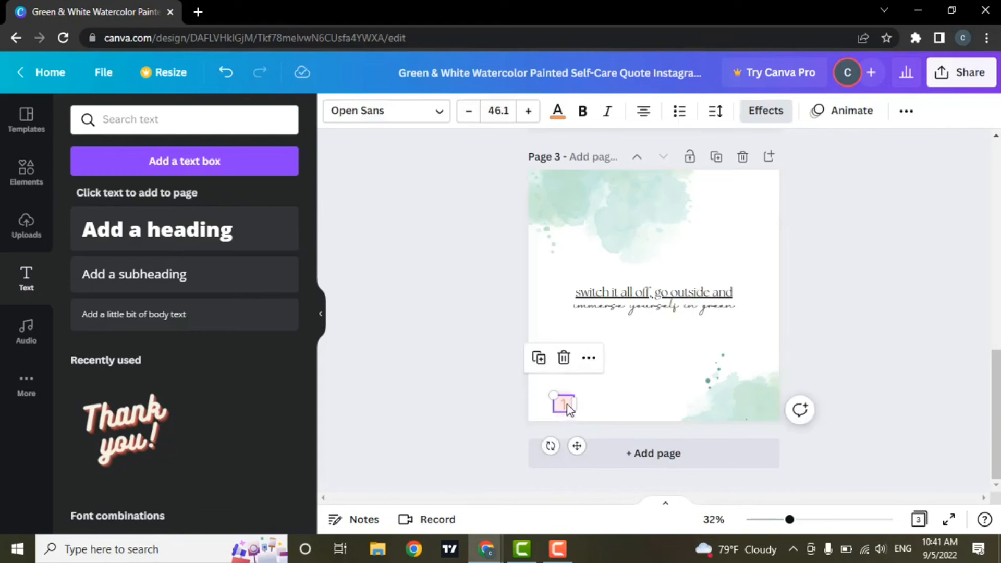
{"action": "left_click", "coordinate": [569, 408]}
{"action": "key", "text": "BackSpace"}
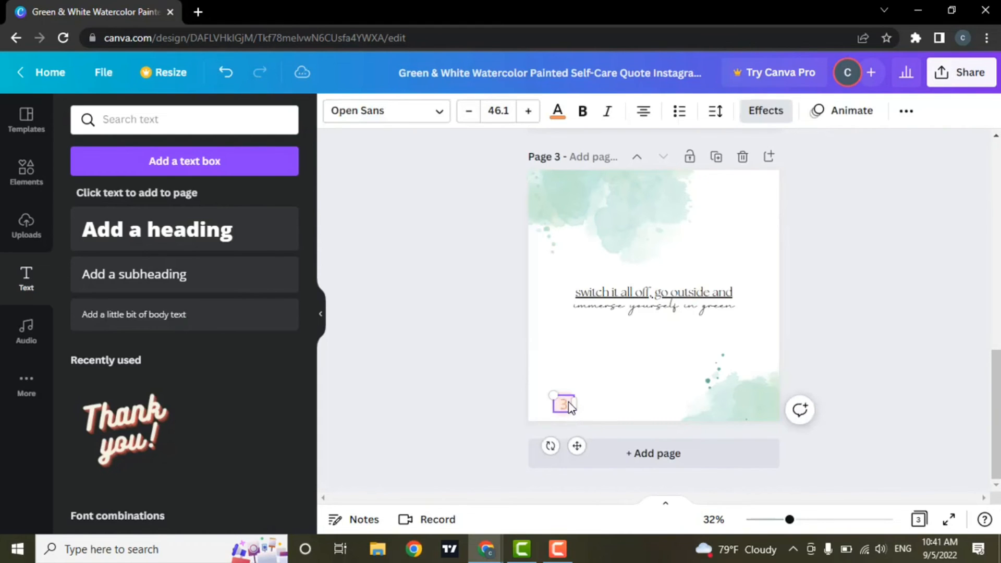
{"action": "scroll", "coordinate": [651, 399], "scroll_direction": "up", "scroll_amount": 2}
{"action": "left_click", "coordinate": [820, 296]}
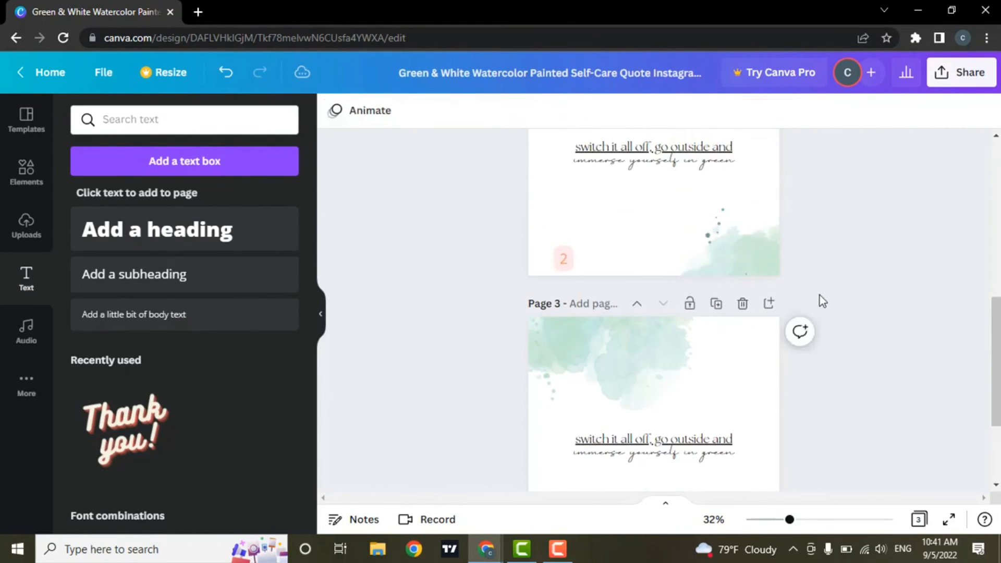
{"action": "scroll", "coordinate": [821, 300], "scroll_direction": "up", "scroll_amount": 3}
{"action": "scroll", "coordinate": [824, 313], "scroll_direction": "up", "scroll_amount": 5}
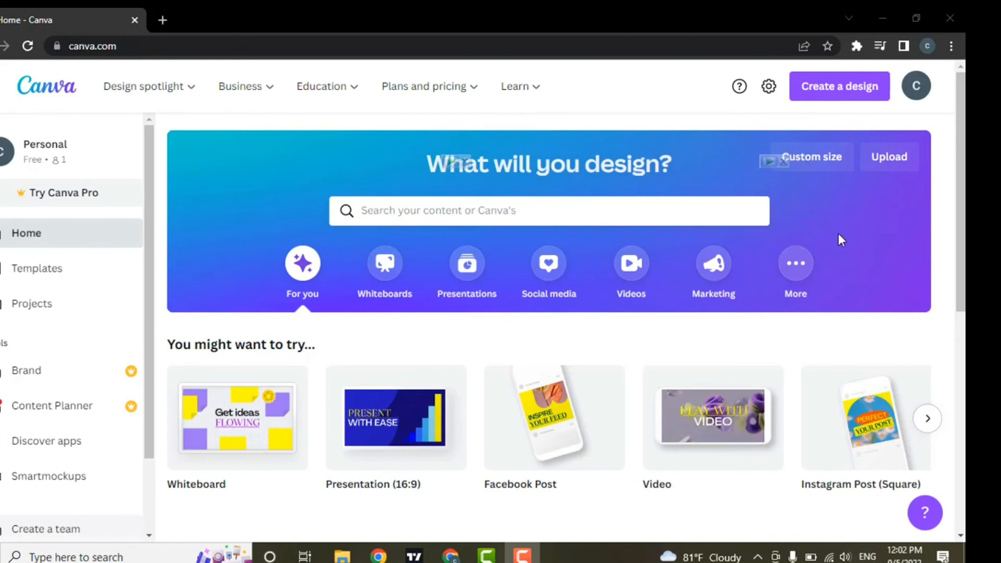
Step: Choose Account settings from the profile avatar menu on Canva Home
{"action": "left_click", "coordinate": [924, 97]}
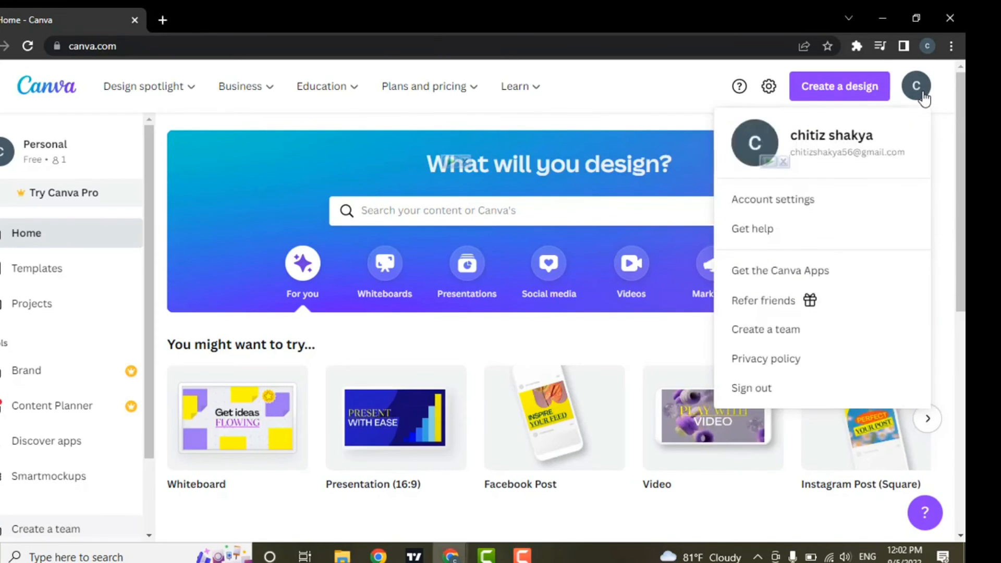
{"action": "left_click", "coordinate": [787, 206]}
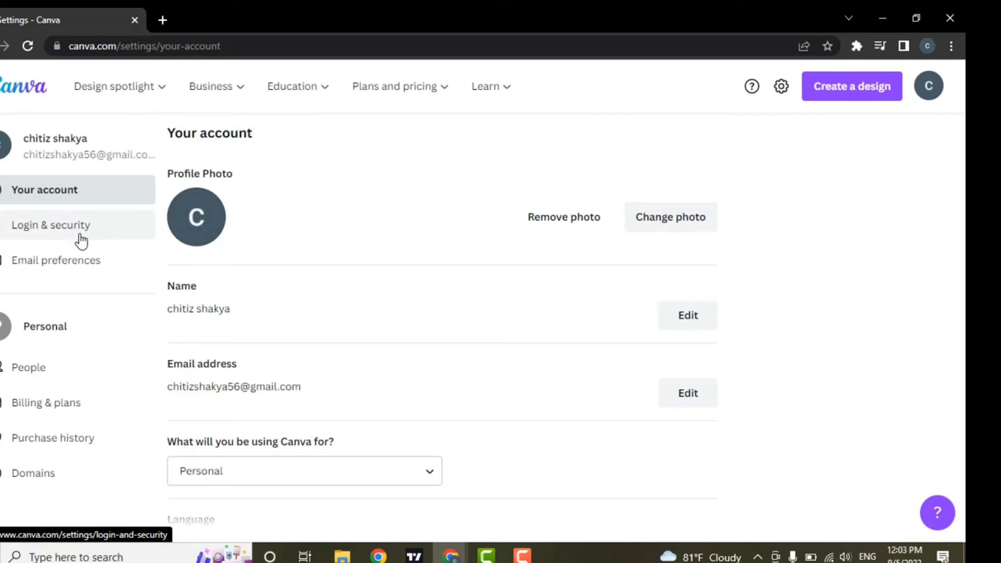
Step: Go to Login & security and choose Delete account to show the DELETE confirmation
{"action": "left_click", "coordinate": [110, 228]}
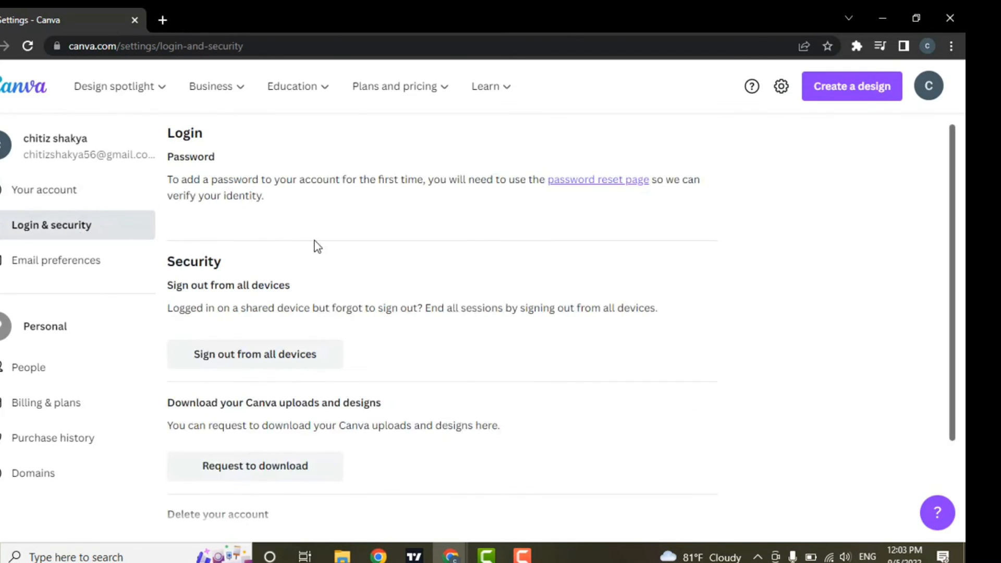
{"action": "scroll", "coordinate": [315, 247], "scroll_direction": "down", "scroll_amount": 3}
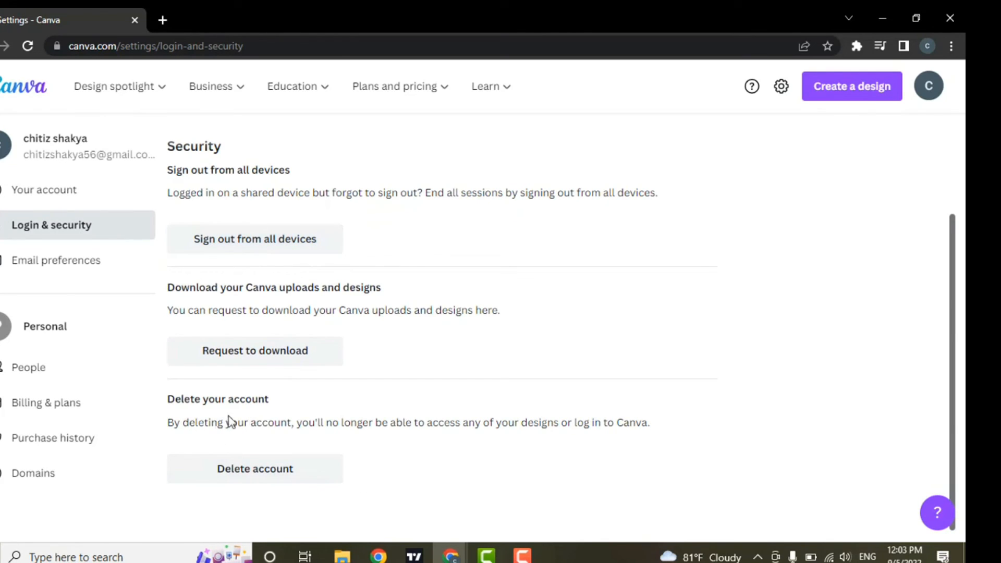
{"action": "left_click", "coordinate": [260, 476]}
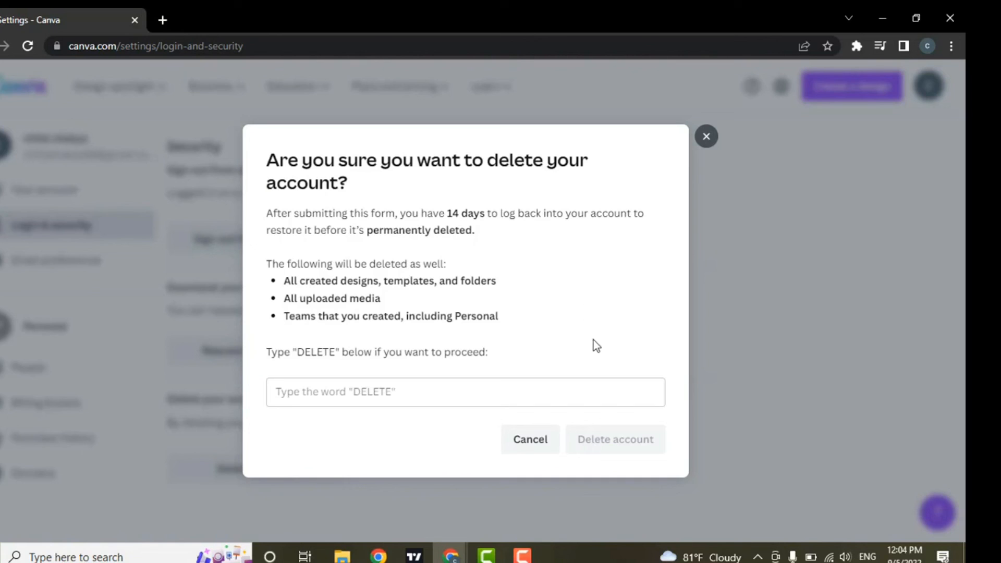
Step: Close the delete-account dialog without entering DELETE, keeping the account
{"action": "left_click", "coordinate": [311, 394]}
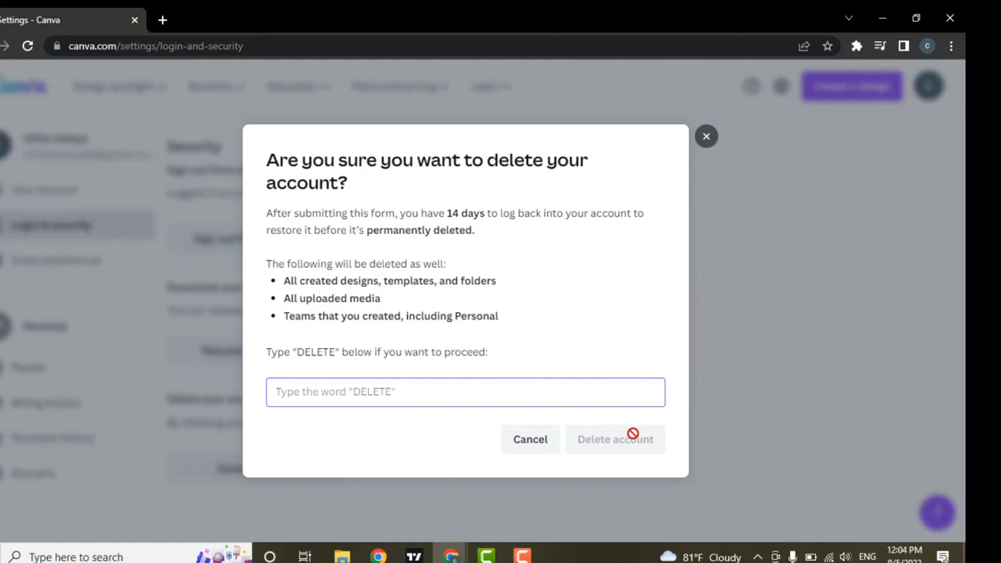
{"action": "left_click", "coordinate": [706, 136]}
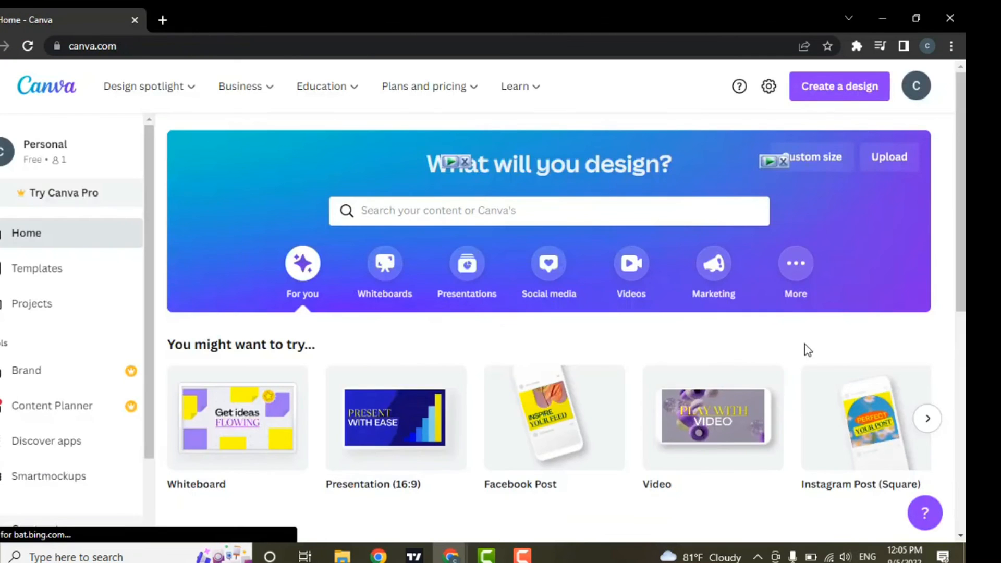